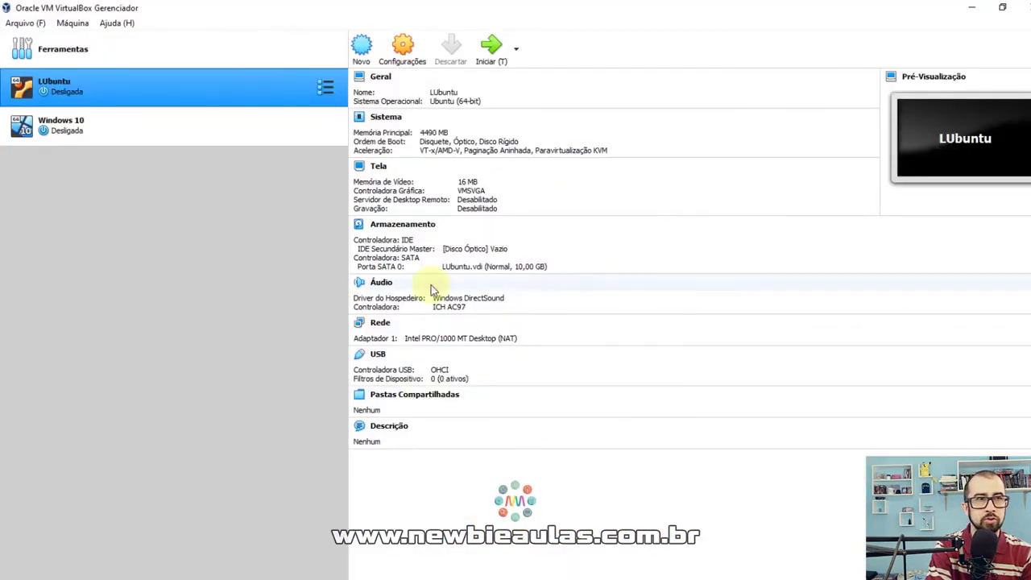
# Begin a new machine named 'Ubuntu' with type Linux and version Ubuntu (64-bit).
pyautogui.click(252, 249)
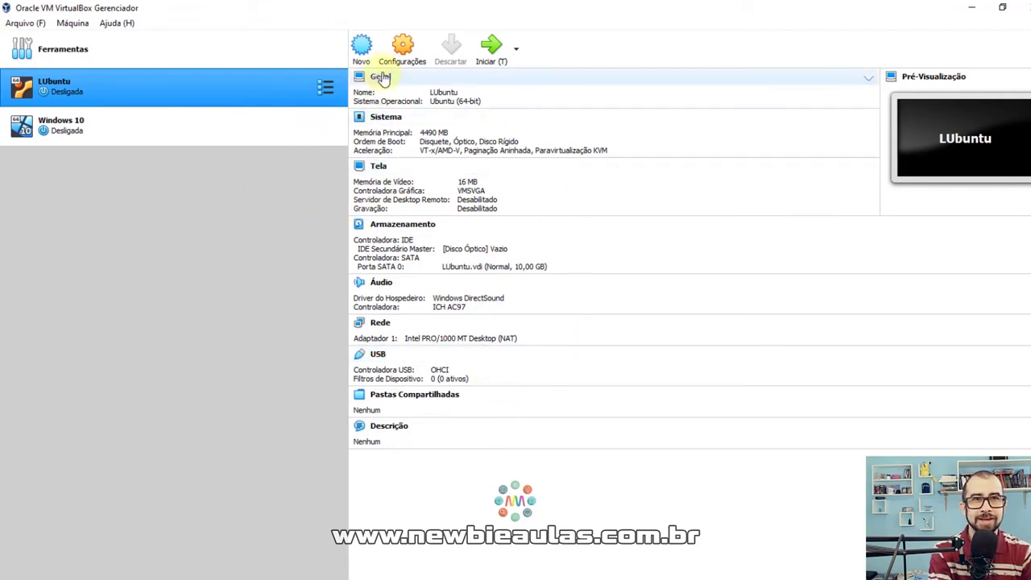
pyautogui.click(362, 46)
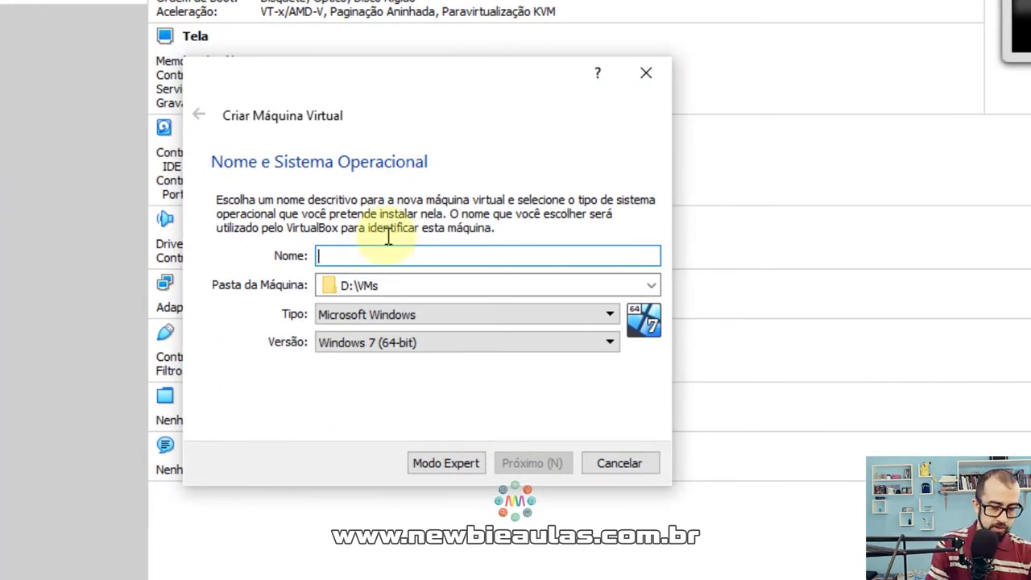
pyautogui.write('Ubuntu')
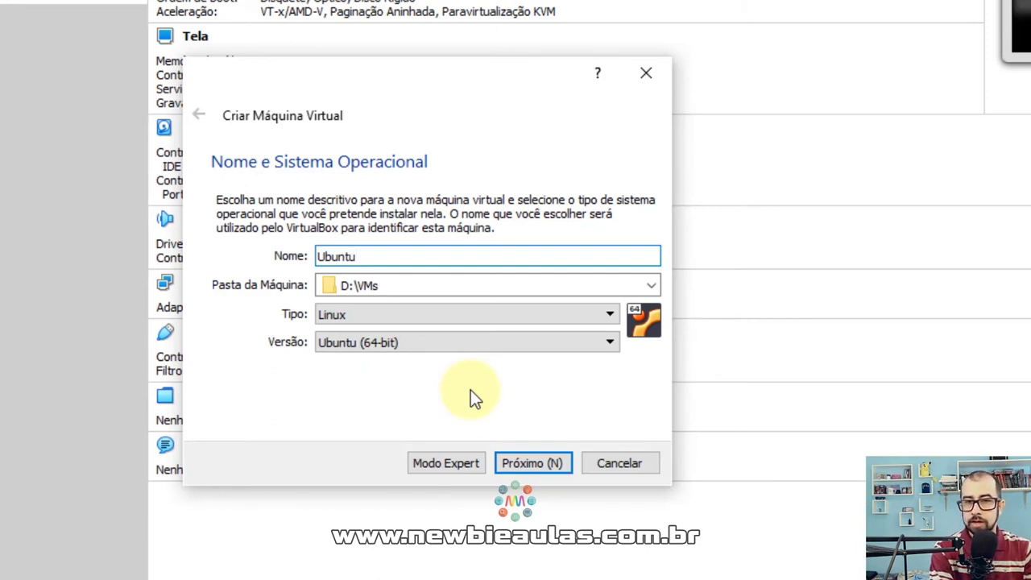
pyautogui.click(545, 463)
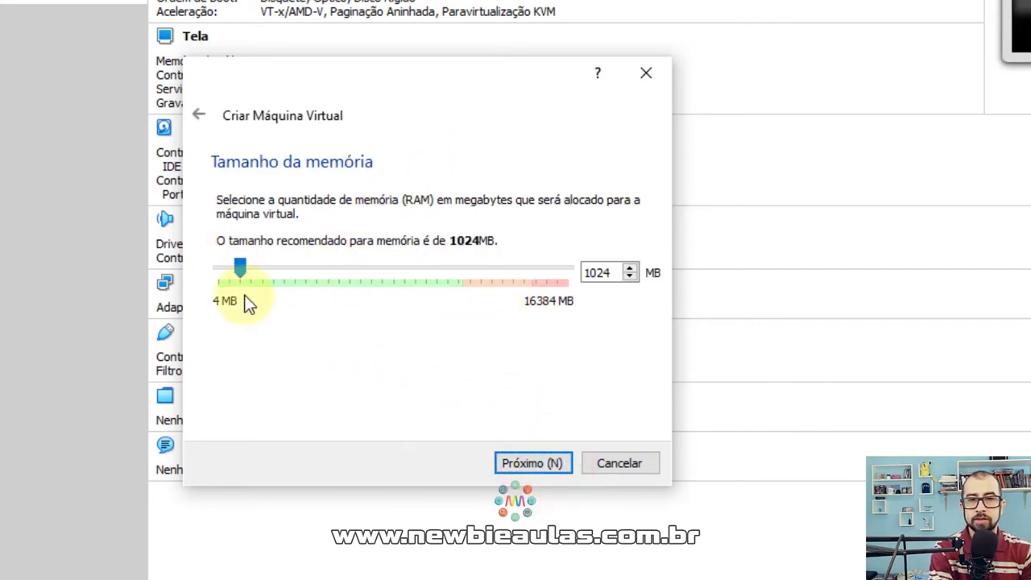
# Allocate 5094 MB of RAM and create a new 10,00 GB VDI disk, Ubuntu.vdi.
pyautogui.moveTo(242, 273); pyautogui.dragTo(333, 275)
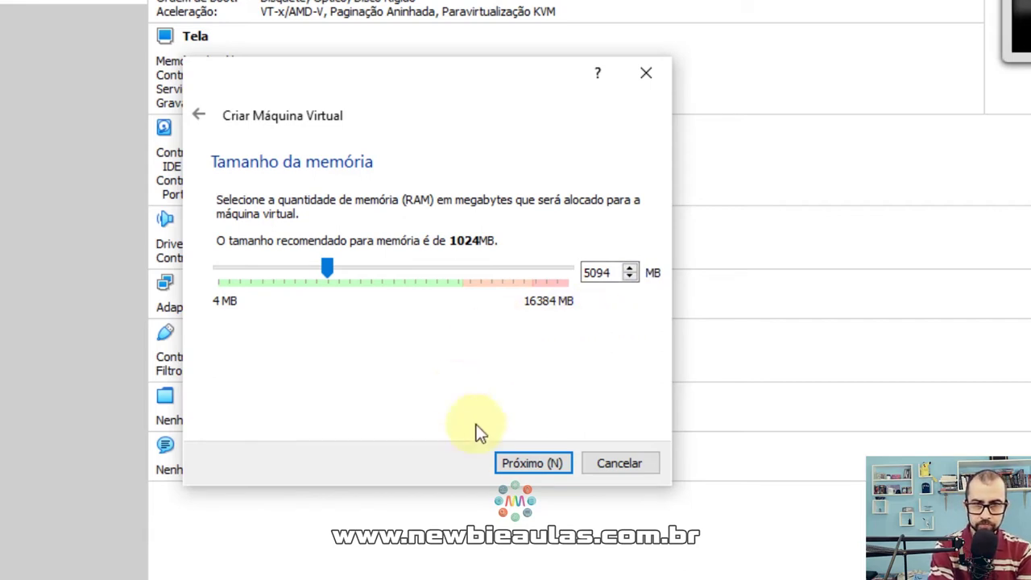
pyautogui.click(532, 465)
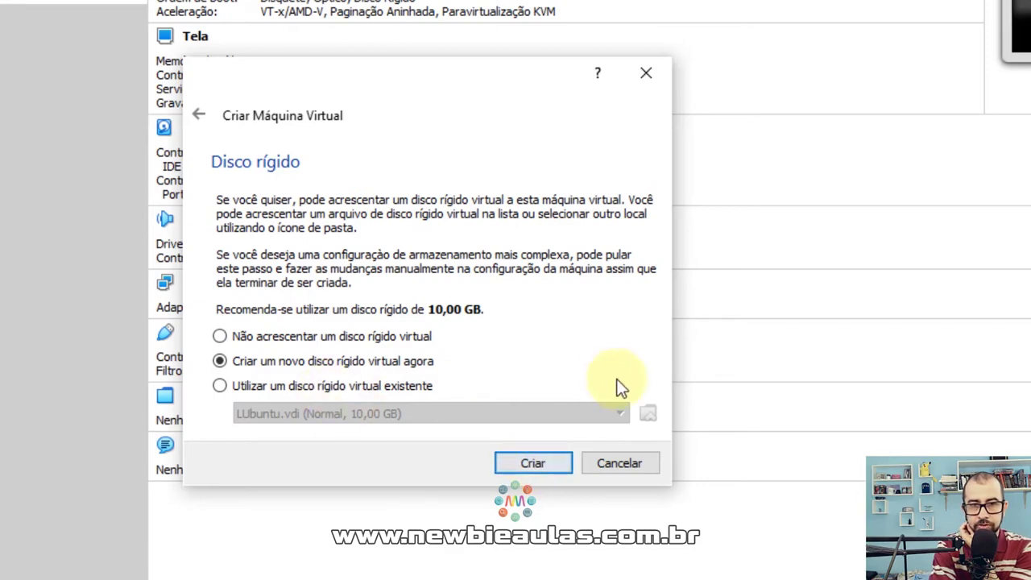
pyautogui.click(534, 464)
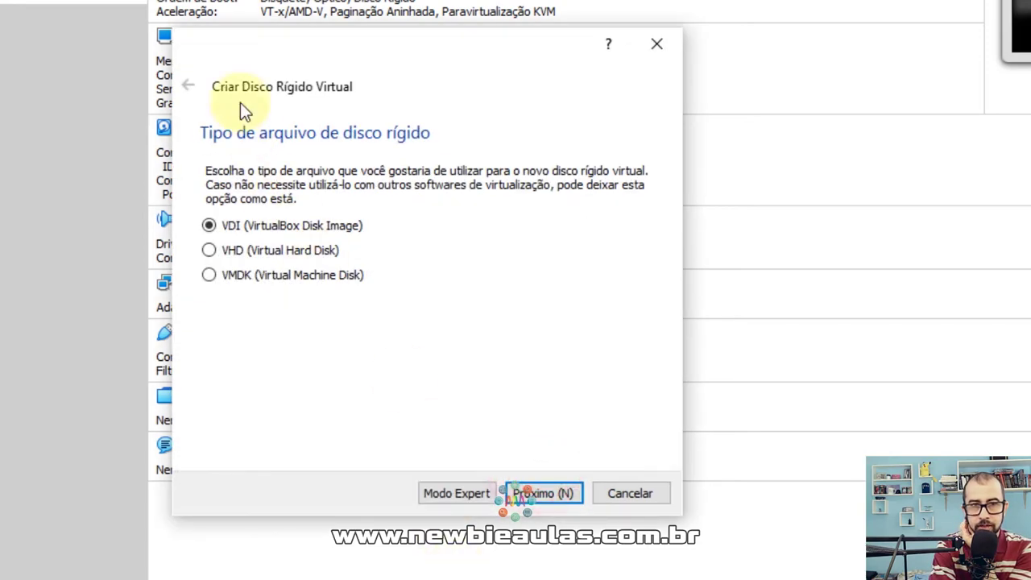
pyautogui.click(532, 493)
pyautogui.click(532, 494)
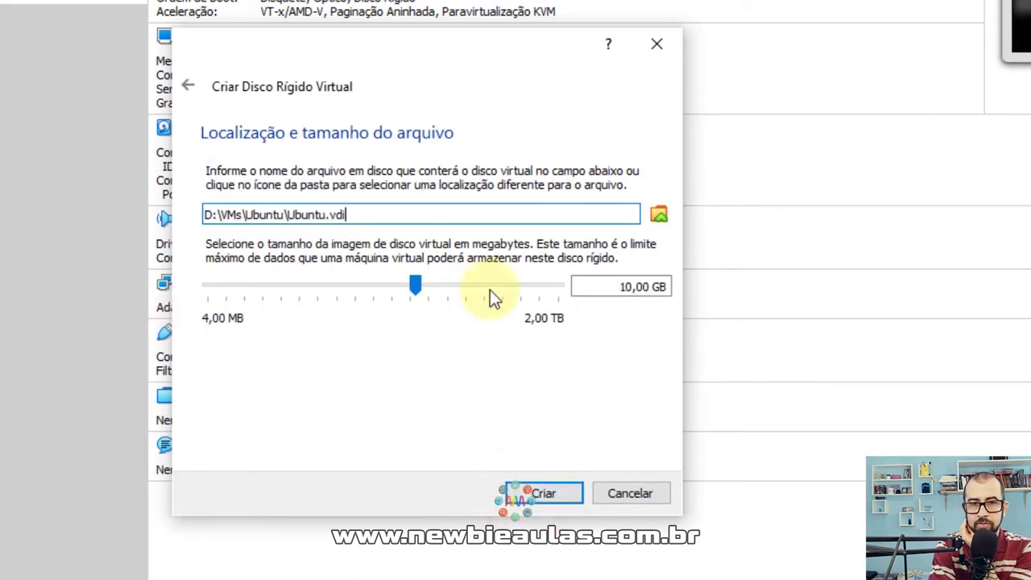
pyautogui.click(544, 496)
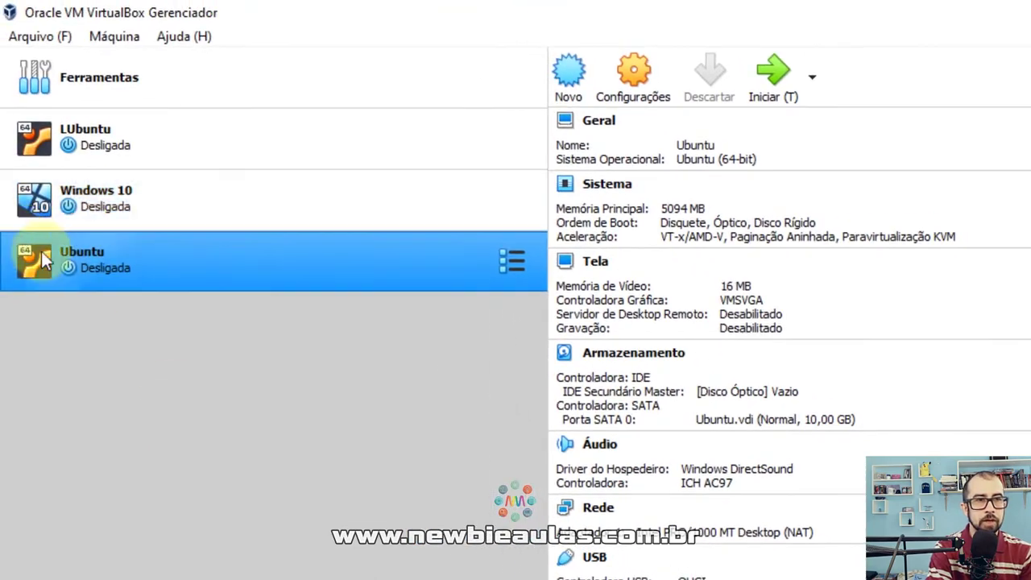
# Start the Ubuntu VM using ubuntu-20.04.1-desktop-amd64.iso as its startup disk.
pyautogui.click(134, 274)
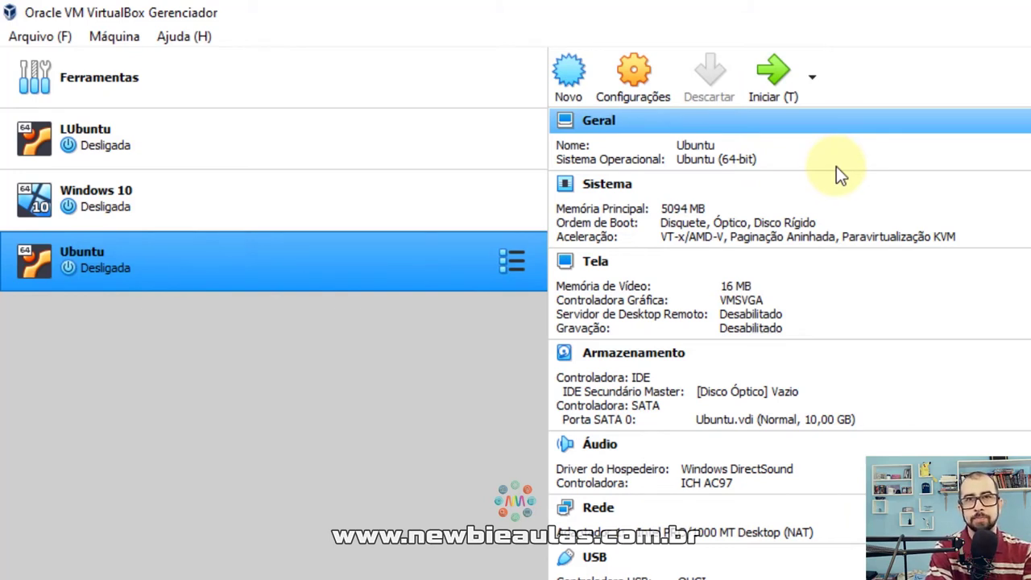
pyautogui.click(762, 80)
pyautogui.click(690, 408)
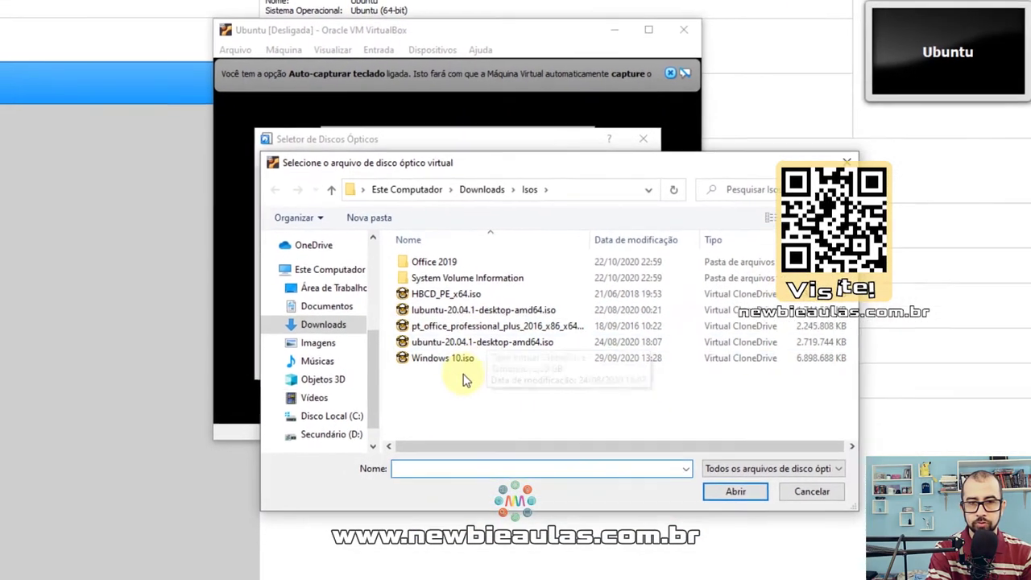
pyautogui.click(467, 386)
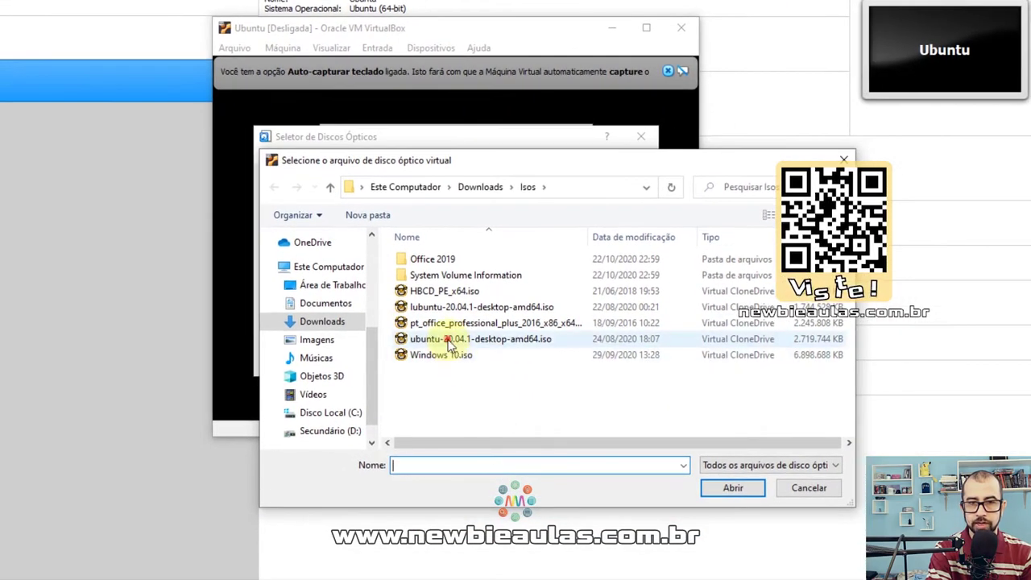
pyautogui.click(762, 543)
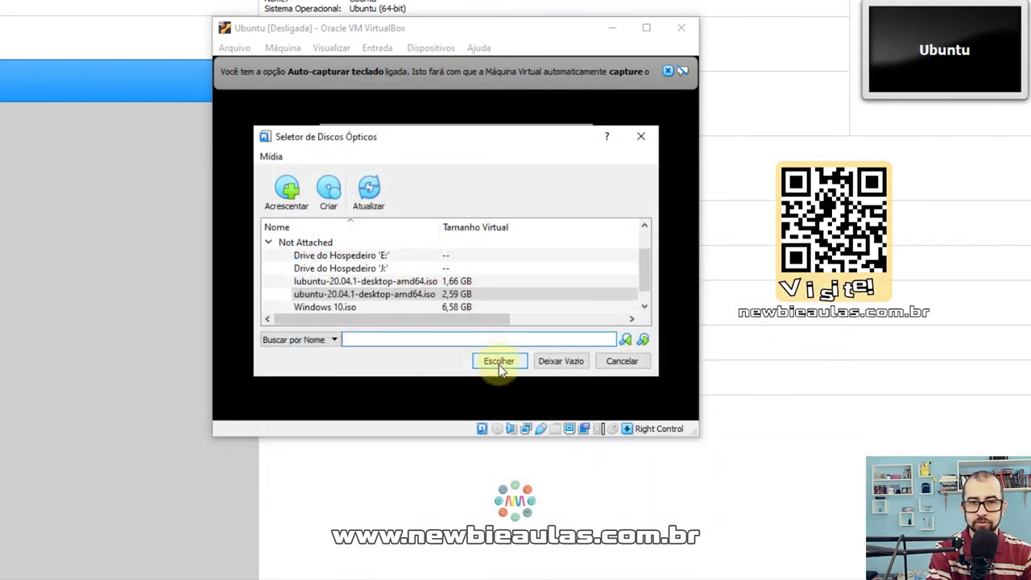
pyautogui.click(371, 294)
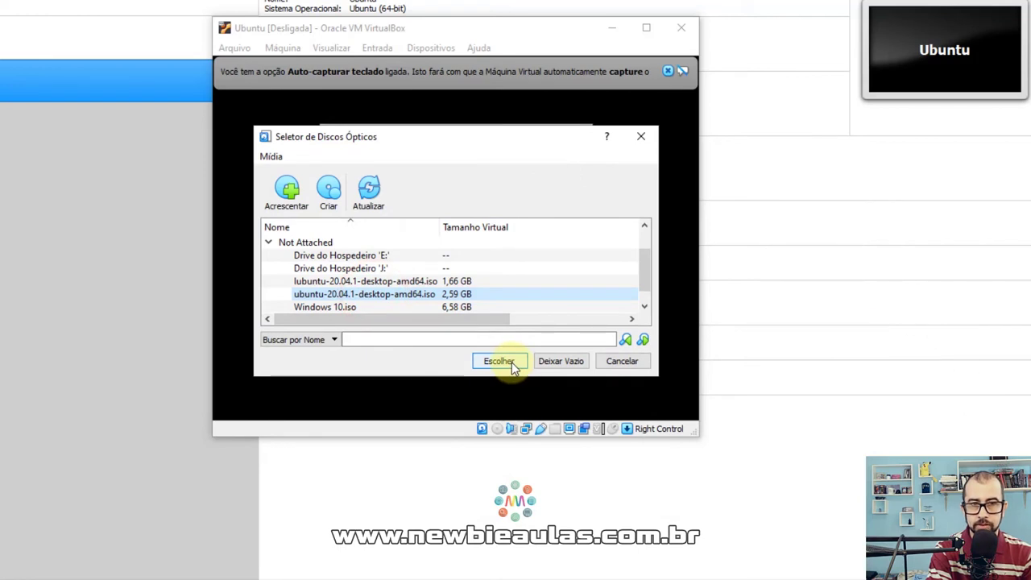
pyautogui.click(511, 362)
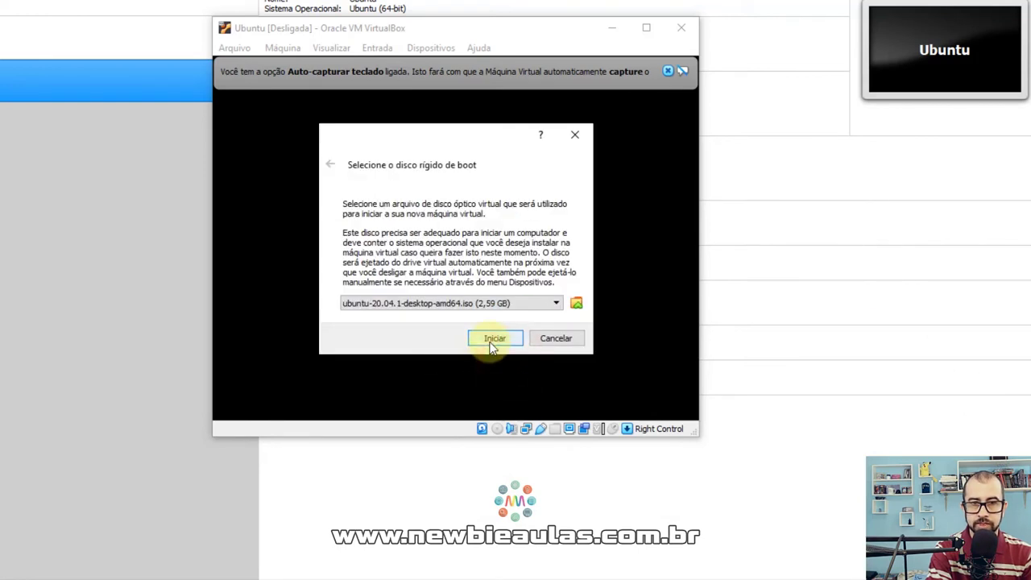
pyautogui.click(493, 339)
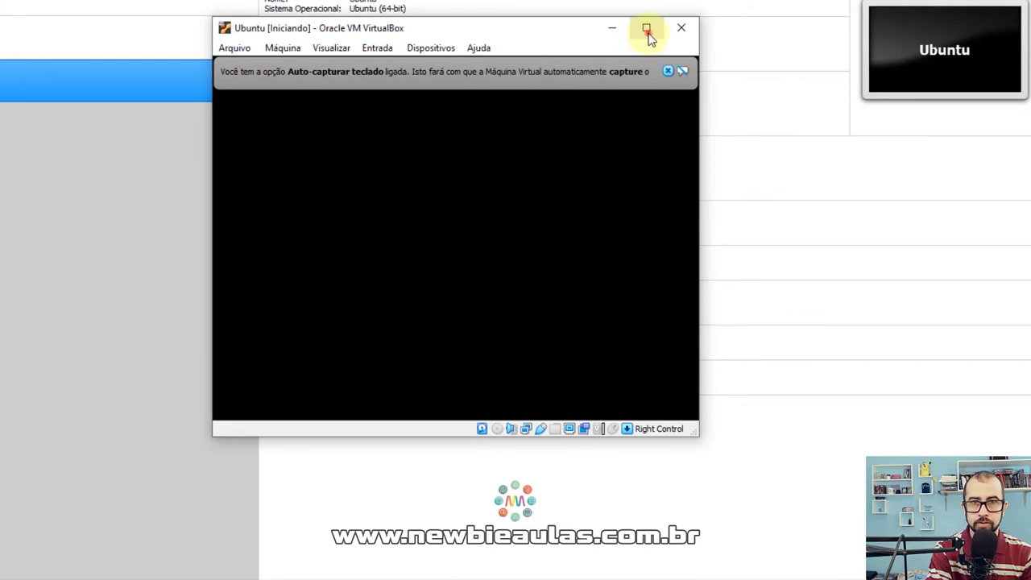
# Maximize the Ubuntu [Iniciando] VM window while it boots.
pyautogui.click(646, 30)
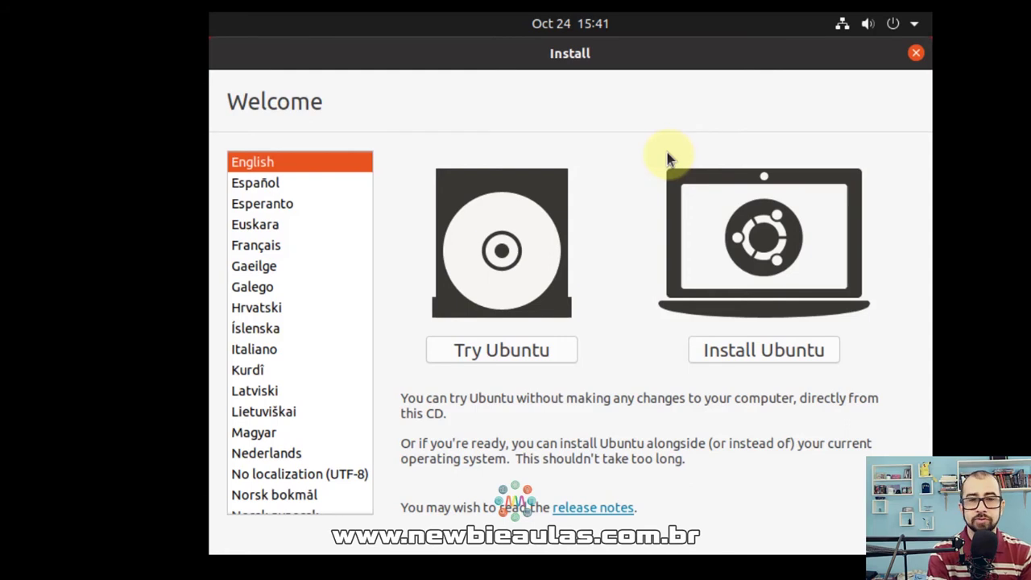
# Choose Português do Brasil as the installer language and start 'Instalar o Ubuntu'.
pyautogui.scroll(-2, 356, 306)
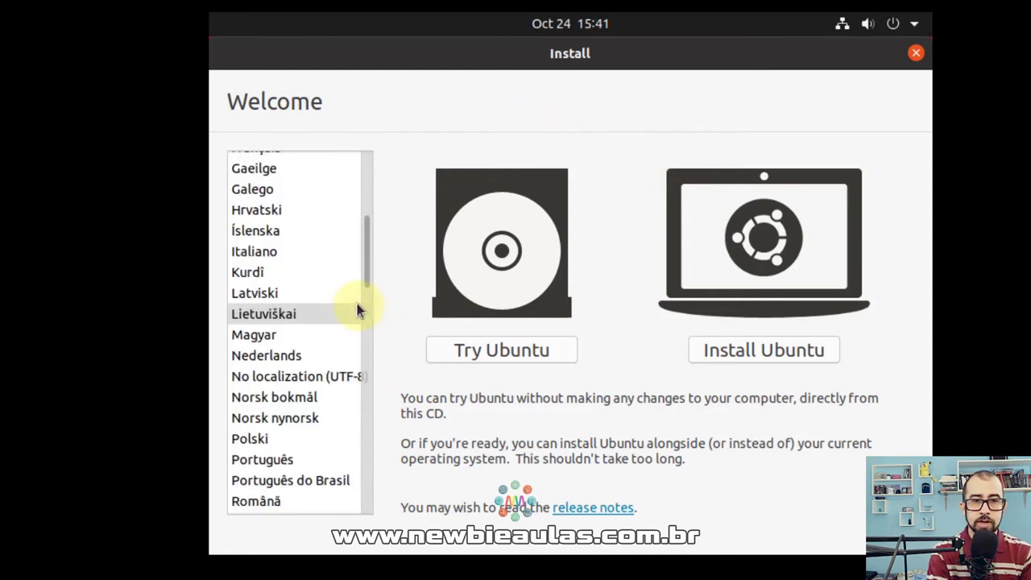
pyautogui.scroll(-2, 357, 304)
pyautogui.click(268, 383)
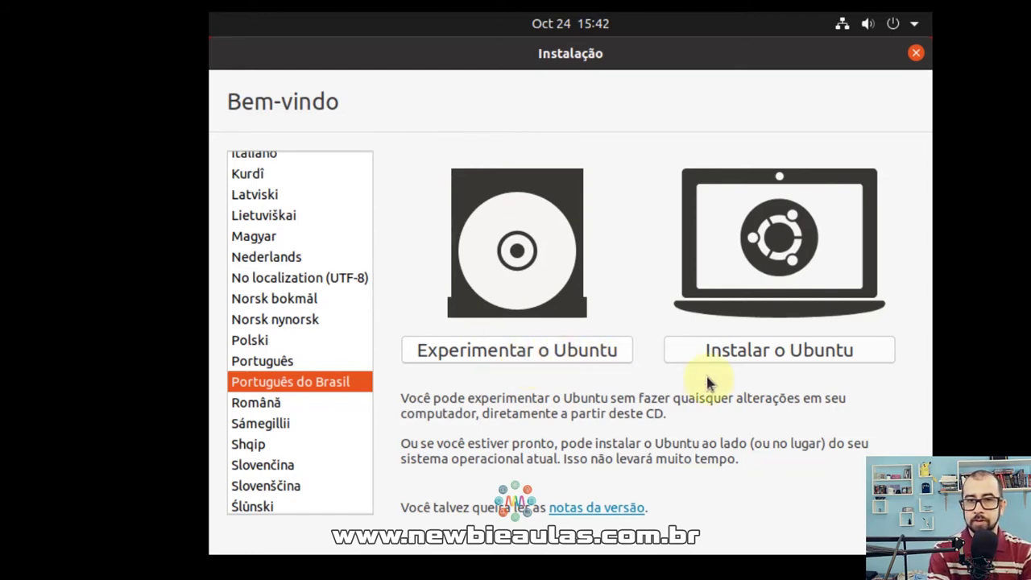
pyautogui.click(769, 359)
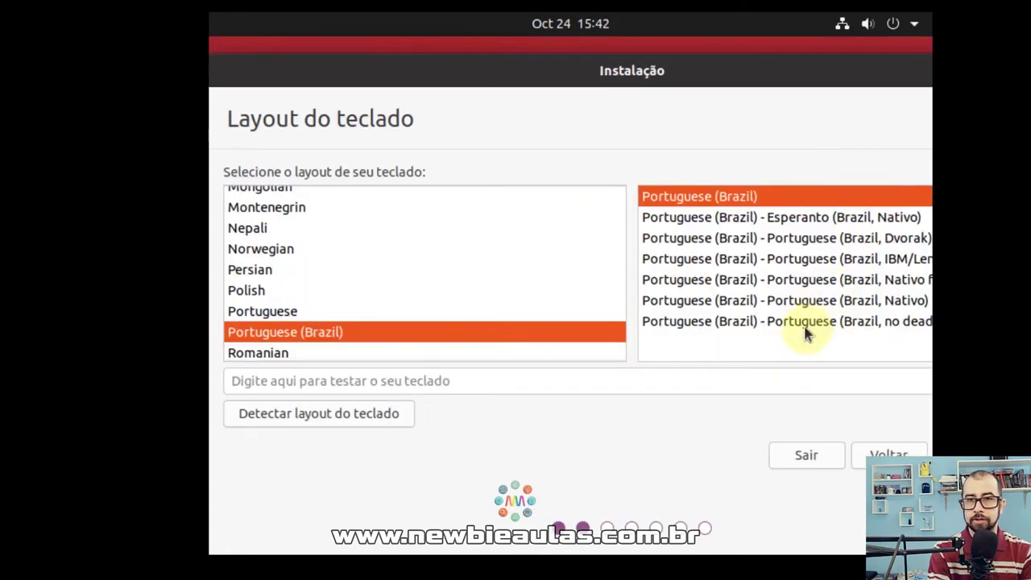
# Test characters like ç and á, then keep the Portuguese (Brazil) keyboard layout.
pyautogui.click(628, 382)
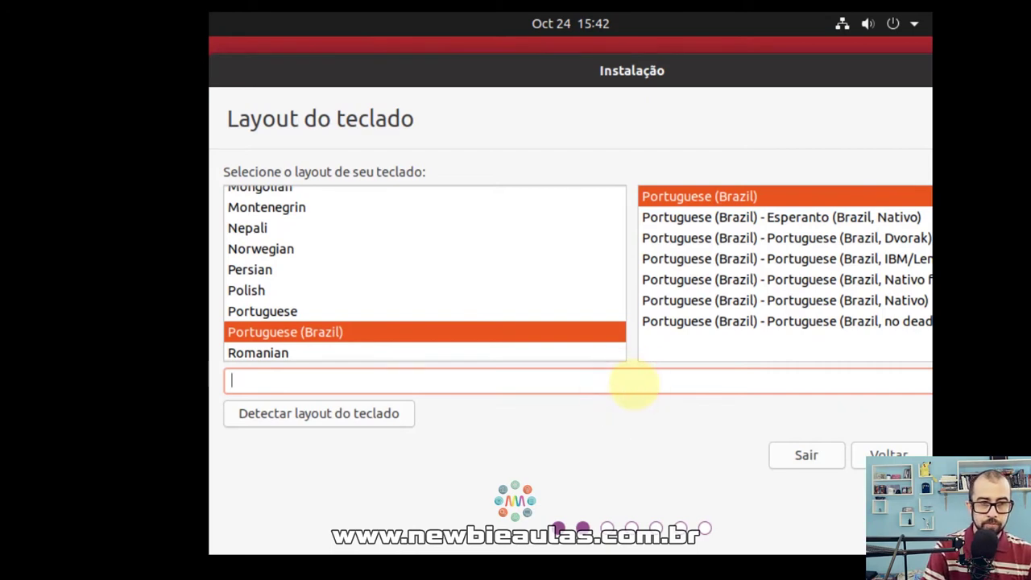
pyautogui.write('ççççççççç')
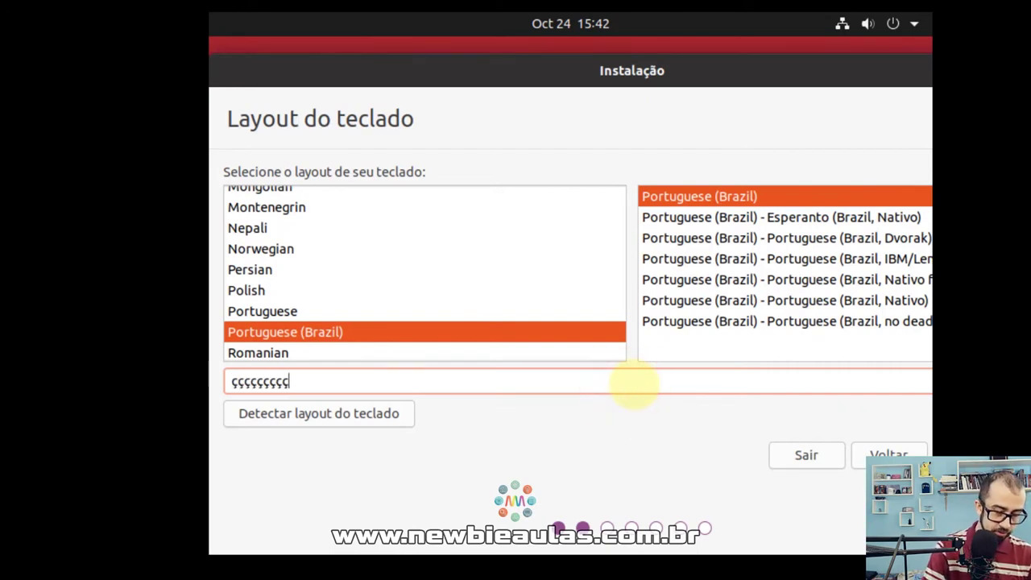
pyautogui.write('´aáááá')
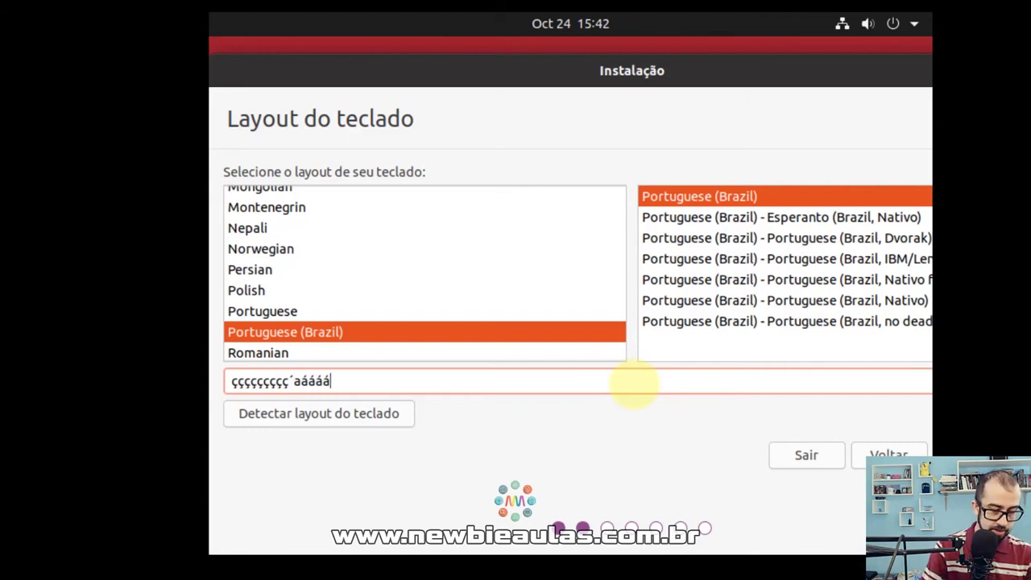
pyautogui.write('ü')
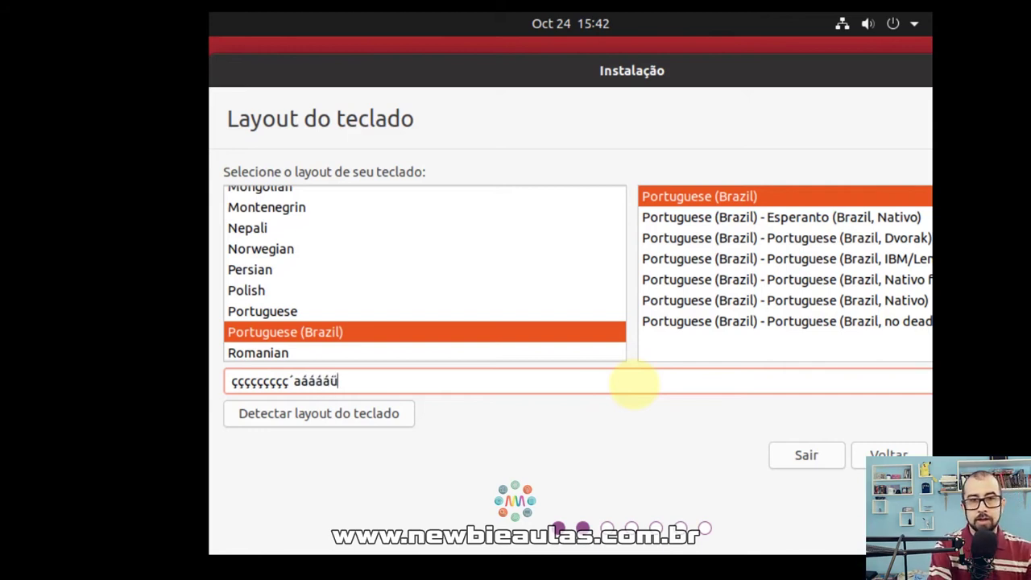
pyautogui.write('|')
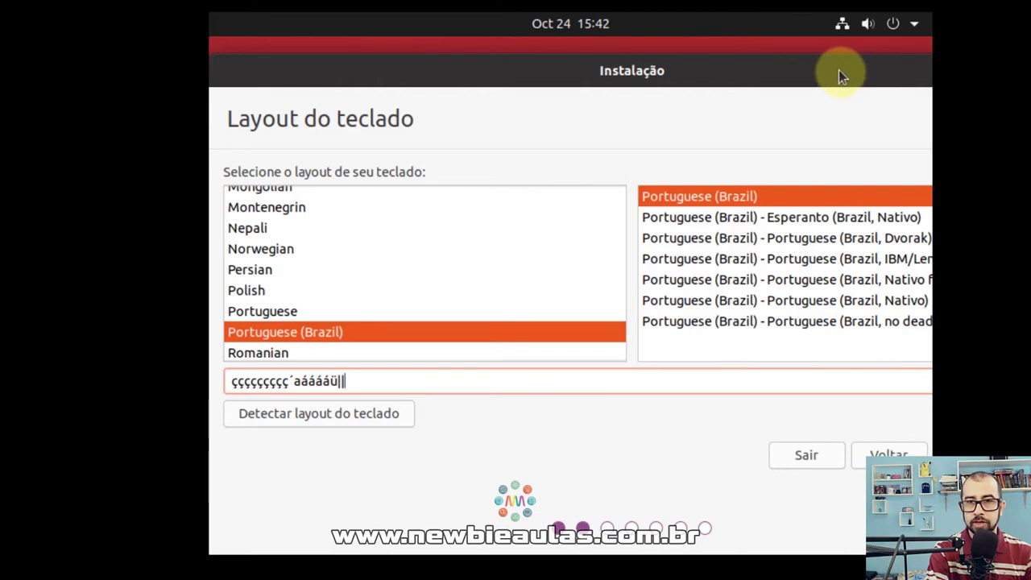
pyautogui.moveTo(839, 70); pyautogui.dragTo(732, 50)
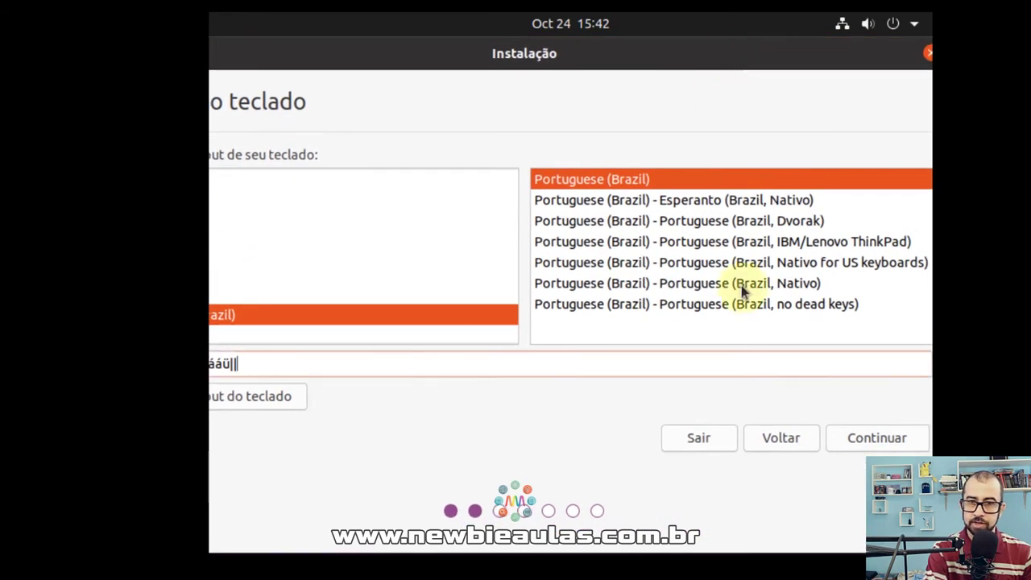
pyautogui.click(875, 437)
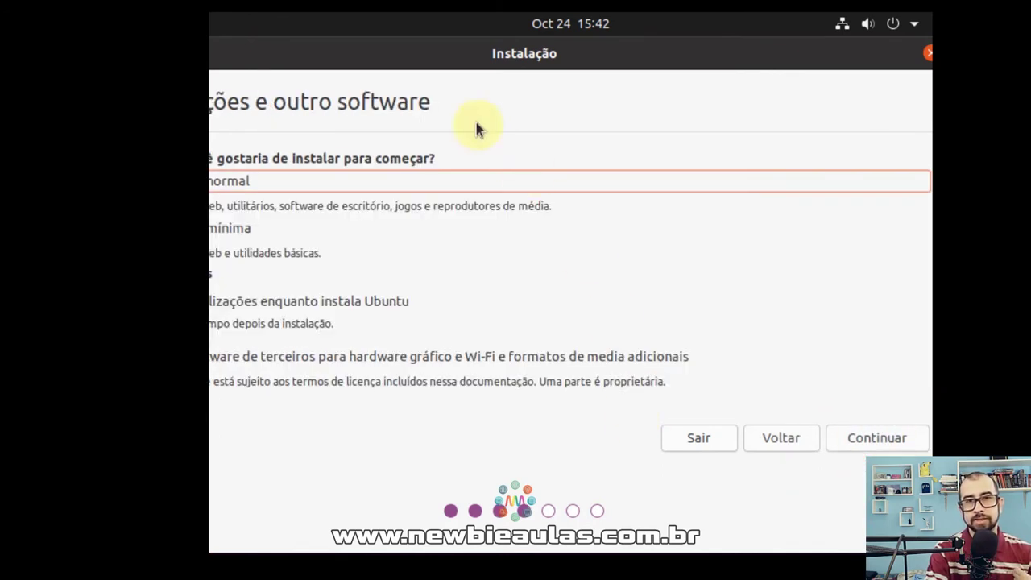
# Add third-party drivers and media formats to the normal installation with updates.
pyautogui.moveTo(433, 59); pyautogui.dragTo(547, 58)
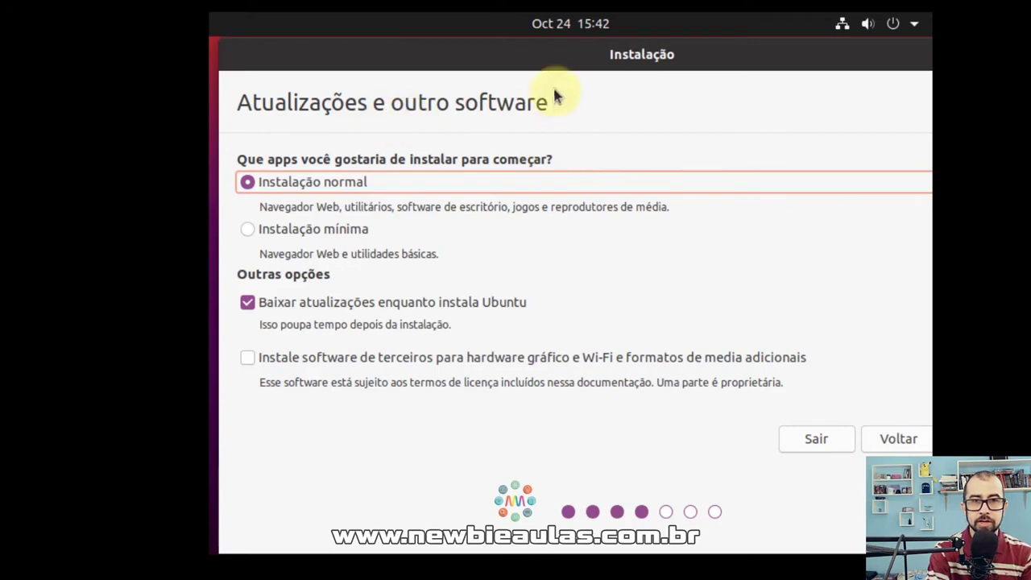
pyautogui.moveTo(565, 58); pyautogui.dragTo(556, 57)
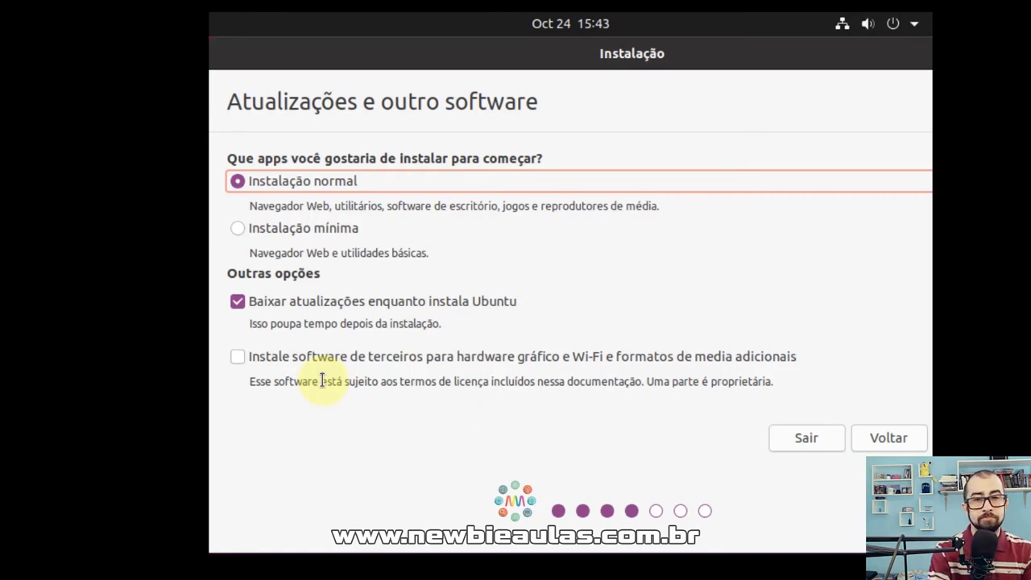
pyautogui.click(238, 356)
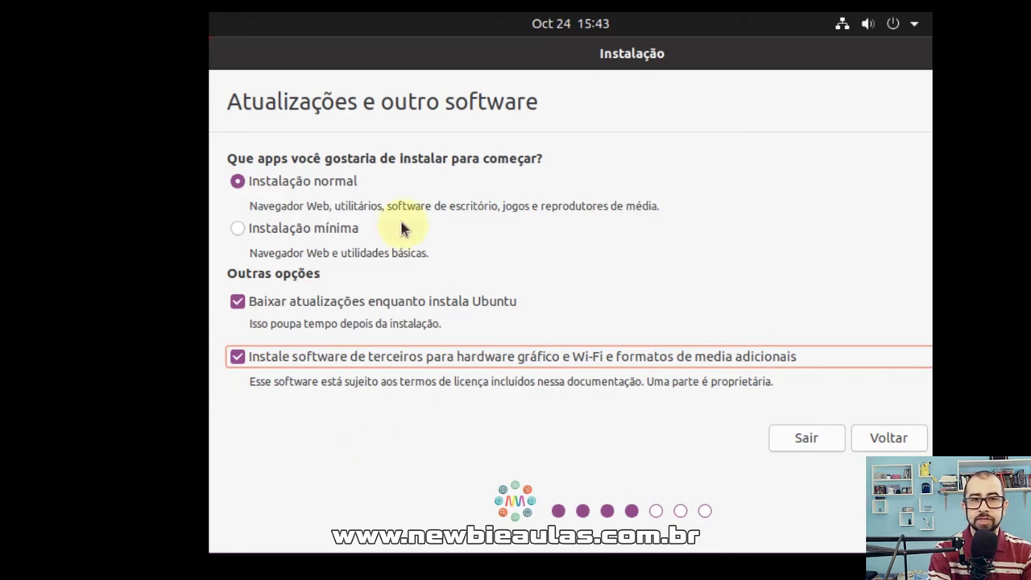
pyautogui.click(838, 31)
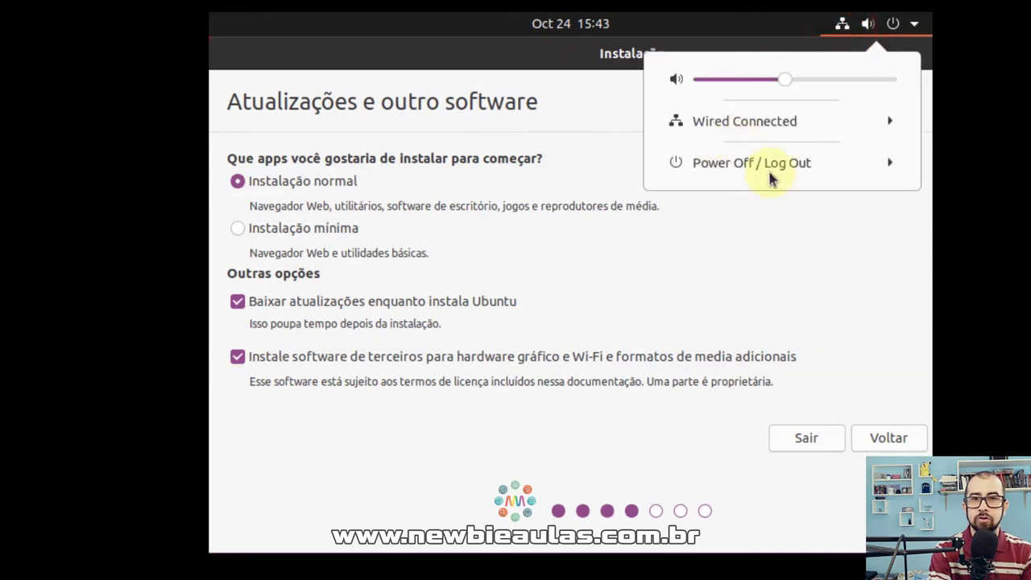
pyautogui.click(732, 29)
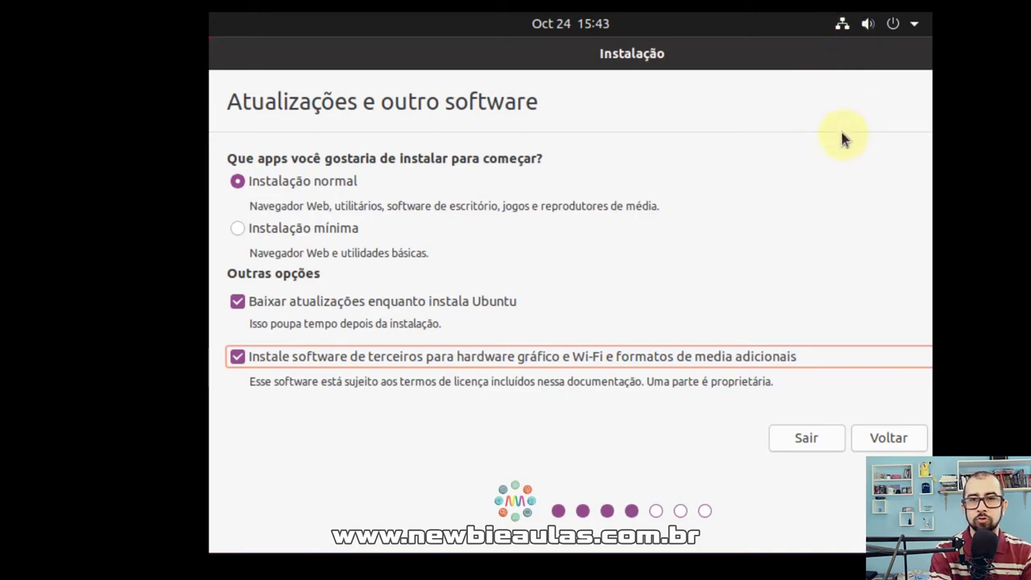
pyautogui.moveTo(829, 60); pyautogui.dragTo(742, 58)
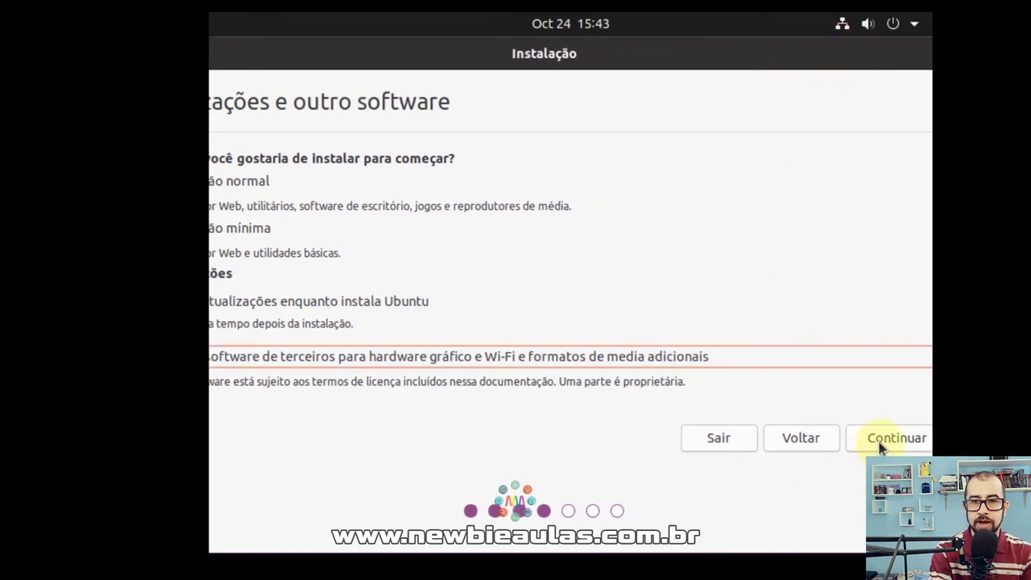
# Continue to the Tipo de instalação step with 'Apagar disco e reinstalar o Ubuntu' chosen.
pyautogui.click(882, 441)
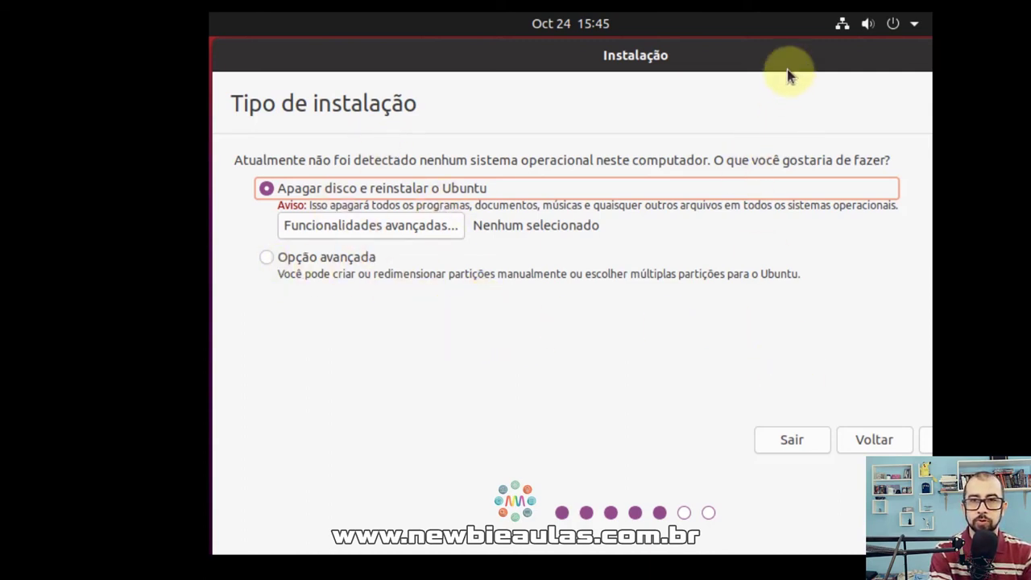
pyautogui.moveTo(787, 56); pyautogui.dragTo(730, 58)
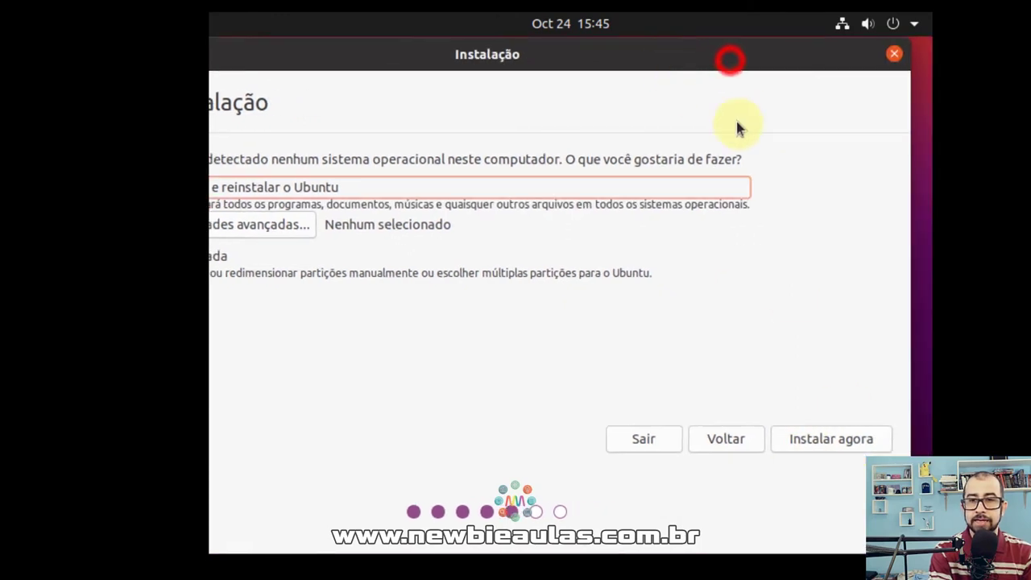
# Choose Instalar agora and inspect the ext4 entries in the disk-changes dialog.
pyautogui.click(823, 445)
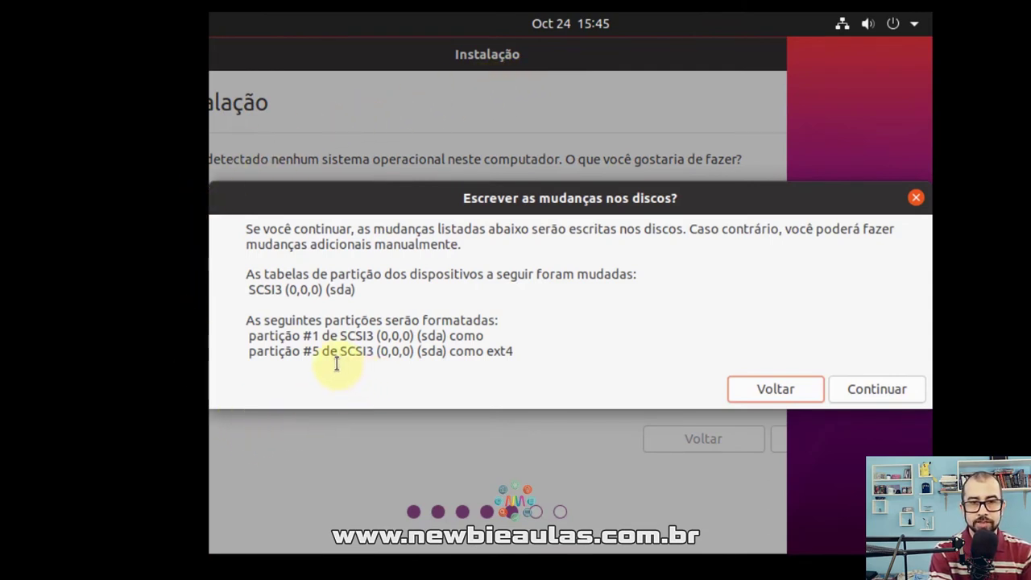
pyautogui.doubleClick(490, 352)
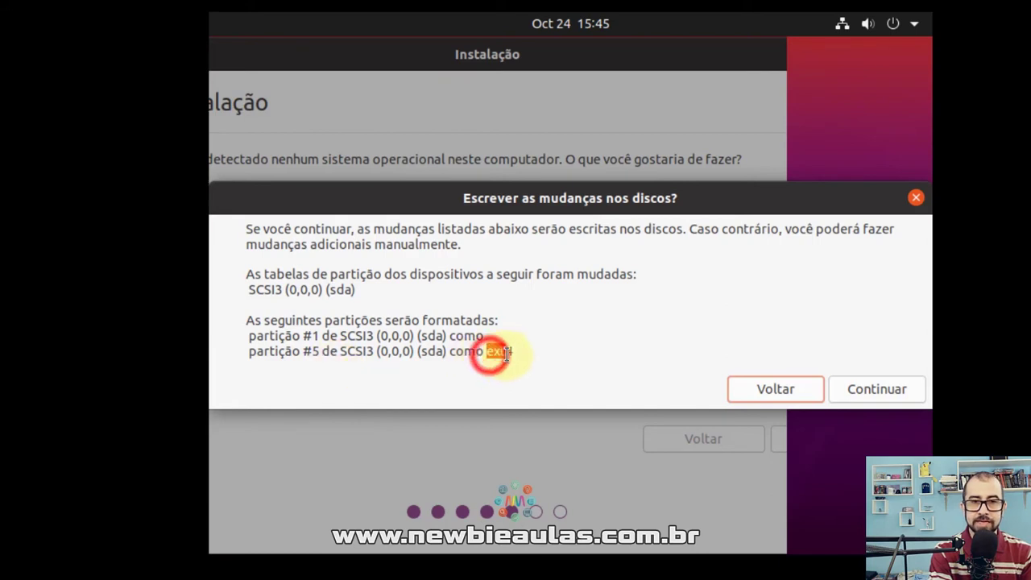
pyautogui.click(552, 359)
pyautogui.doubleClick(517, 355)
pyautogui.click(487, 352)
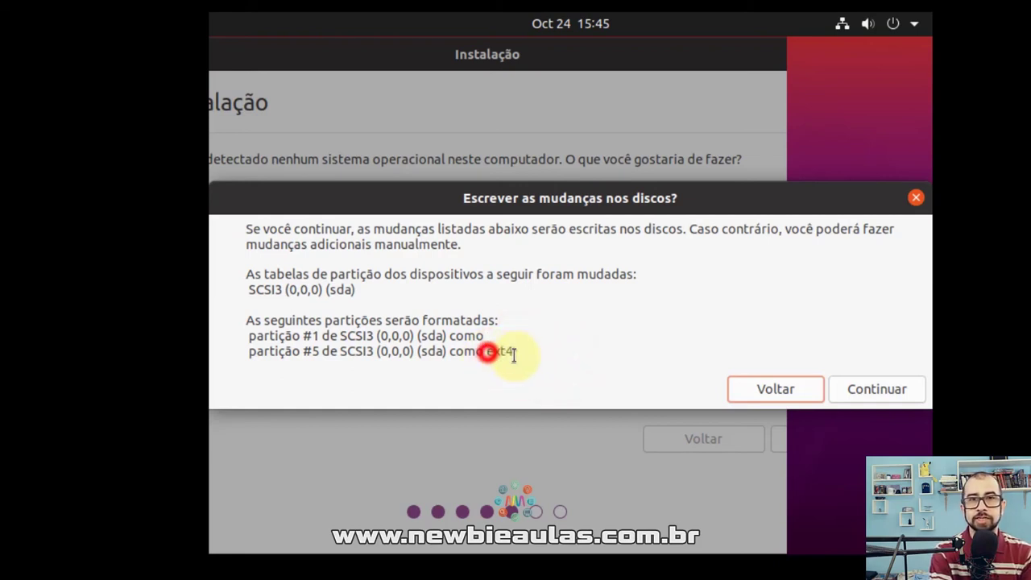
pyautogui.moveTo(513, 354); pyautogui.dragTo(239, 230)
pyautogui.click(376, 310)
pyautogui.moveTo(514, 354); pyautogui.dragTo(493, 352)
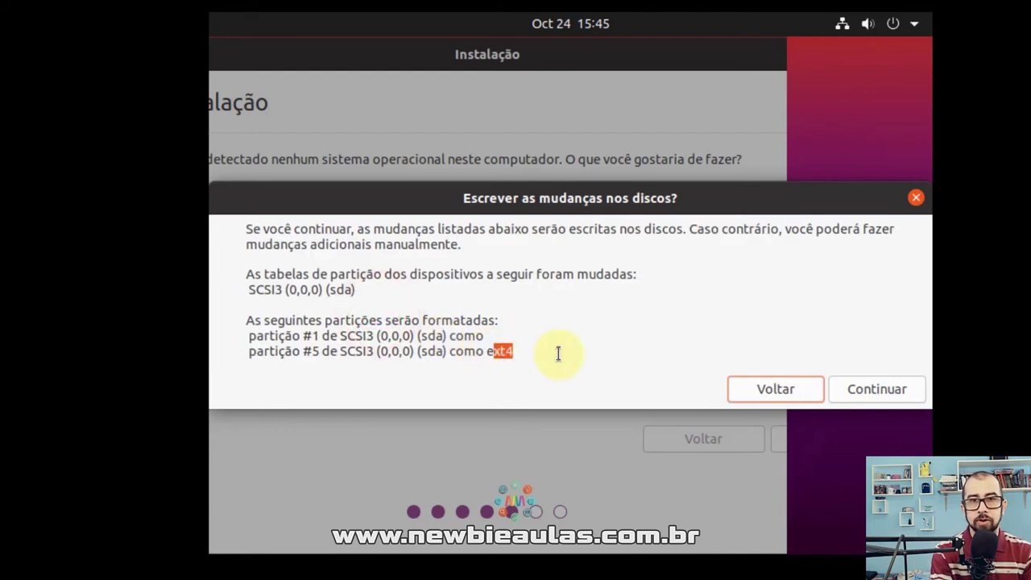
pyautogui.click(557, 352)
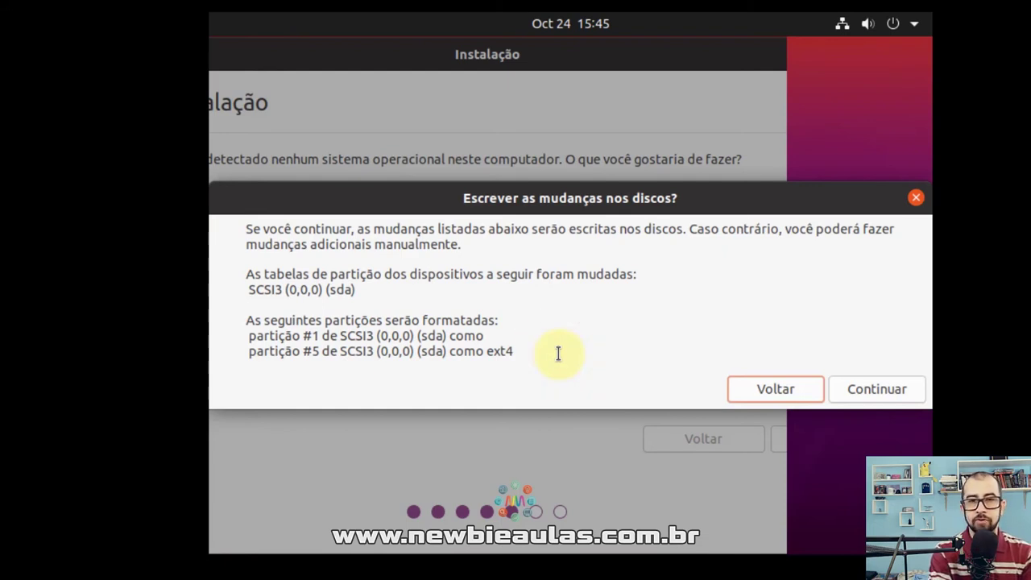
# Highlight the sda partition #1 and #5 lines to see what gets formatted.
pyautogui.click(515, 334)
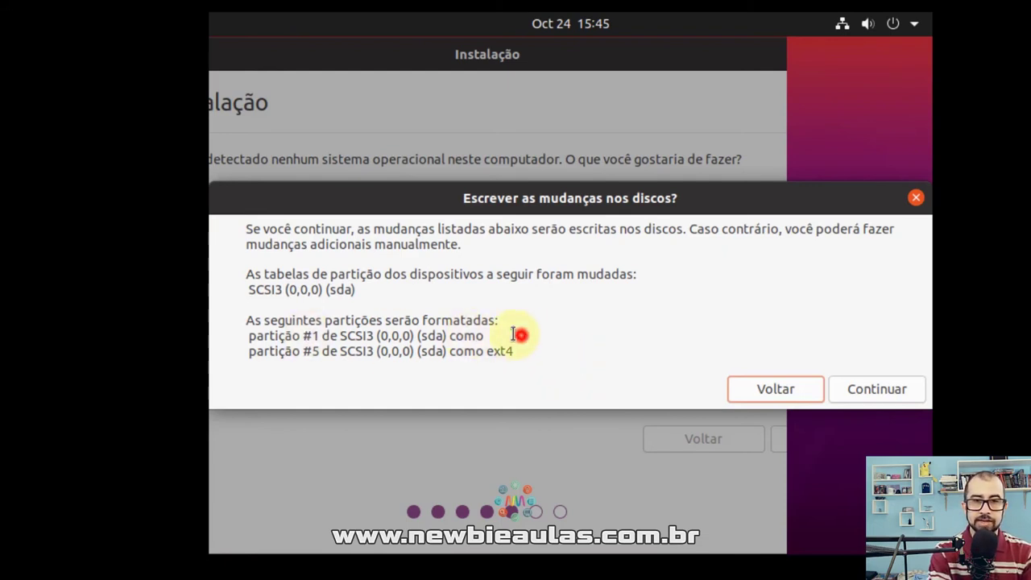
pyautogui.moveTo(516, 334); pyautogui.dragTo(322, 336)
pyautogui.tripleClick(253, 341)
pyautogui.click(582, 318)
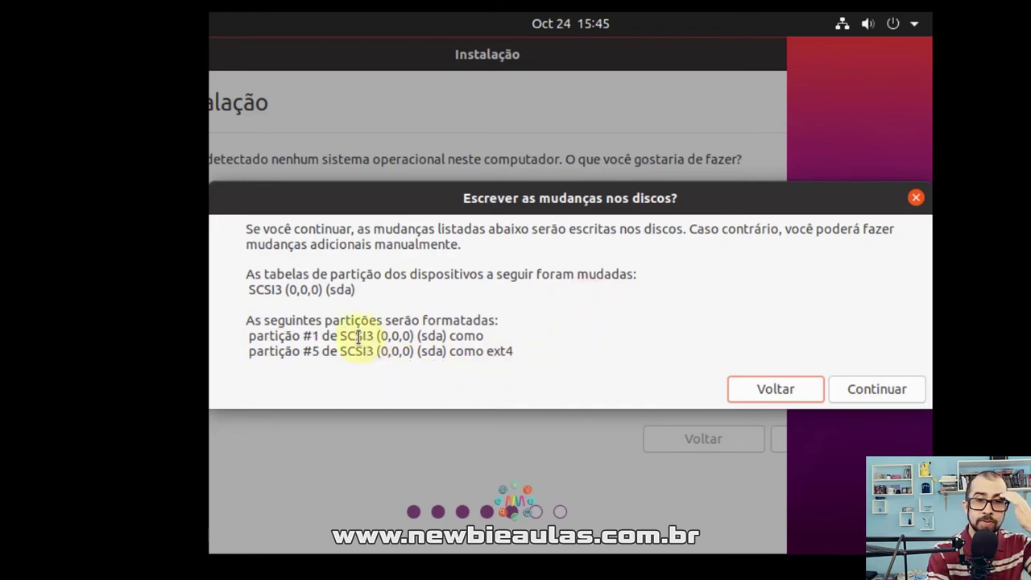
pyautogui.moveTo(361, 336); pyautogui.dragTo(508, 330)
pyautogui.moveTo(430, 357); pyautogui.dragTo(555, 352)
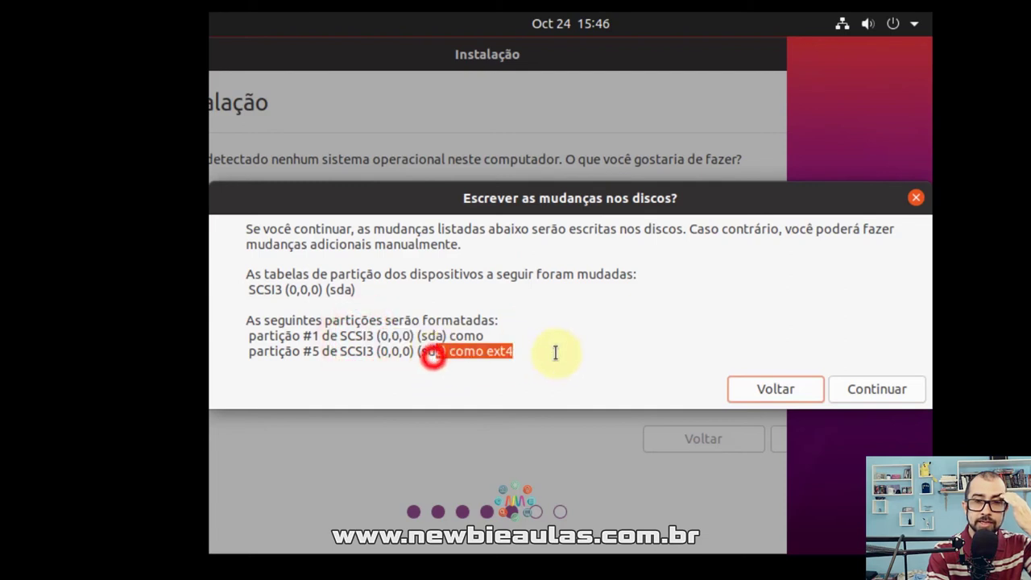
pyautogui.click(556, 354)
pyautogui.tripleClick(538, 355)
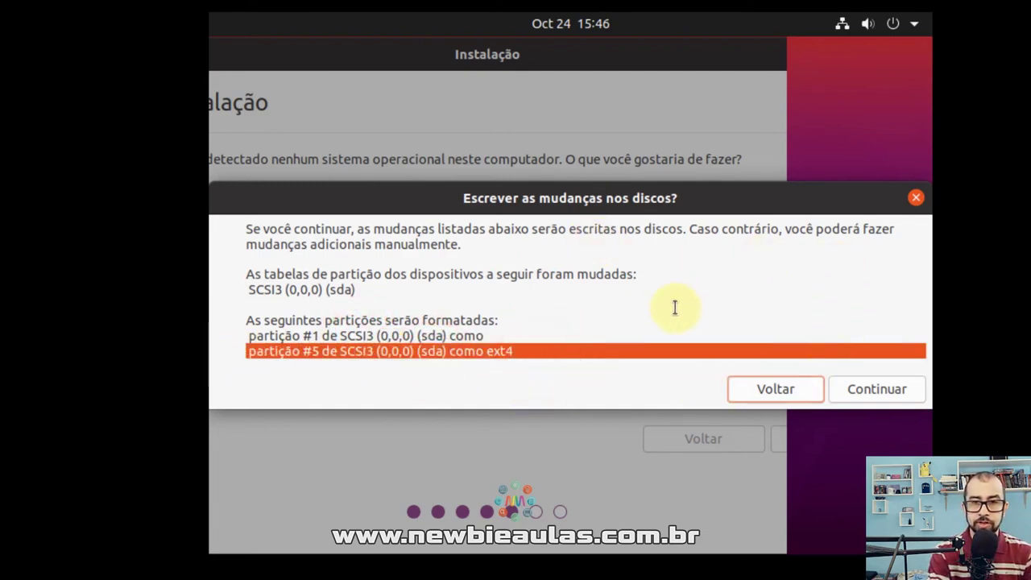
pyautogui.click(711, 304)
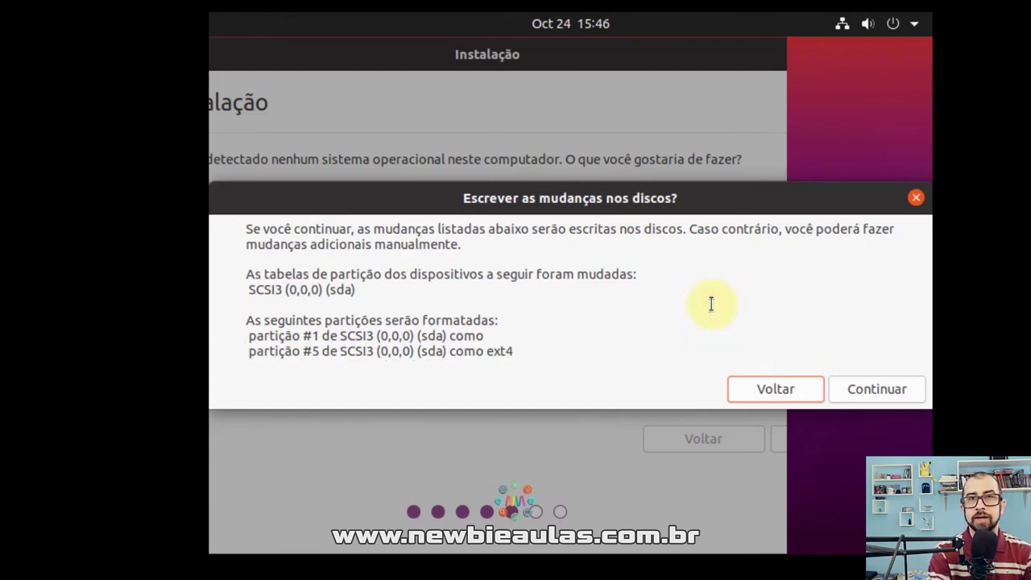
# Confirm the disk writes and set the location to Campos dos Goytacazes, Rio de Janeiro, Brazil.
pyautogui.click(897, 394)
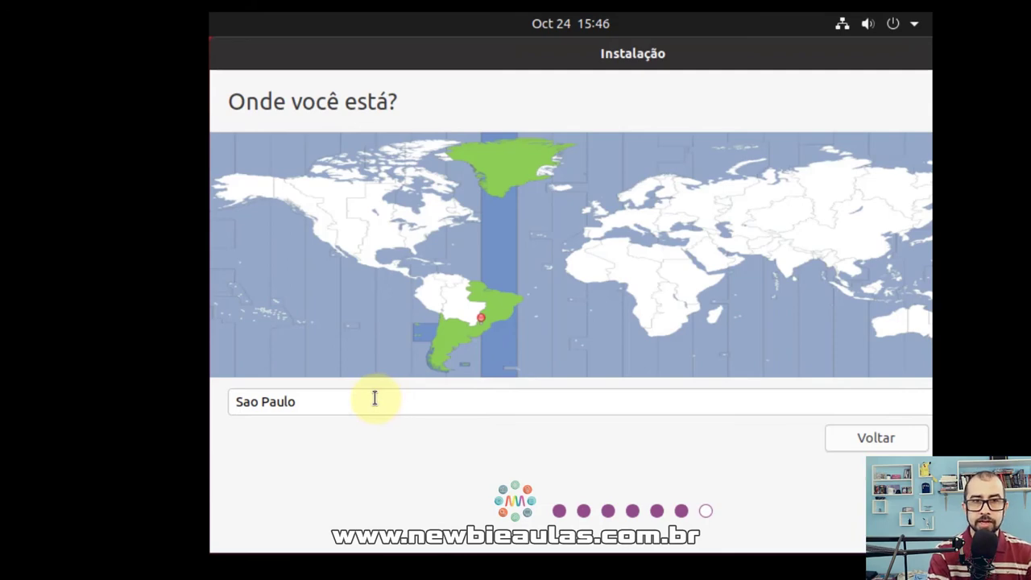
pyautogui.moveTo(374, 398); pyautogui.dragTo(217, 400)
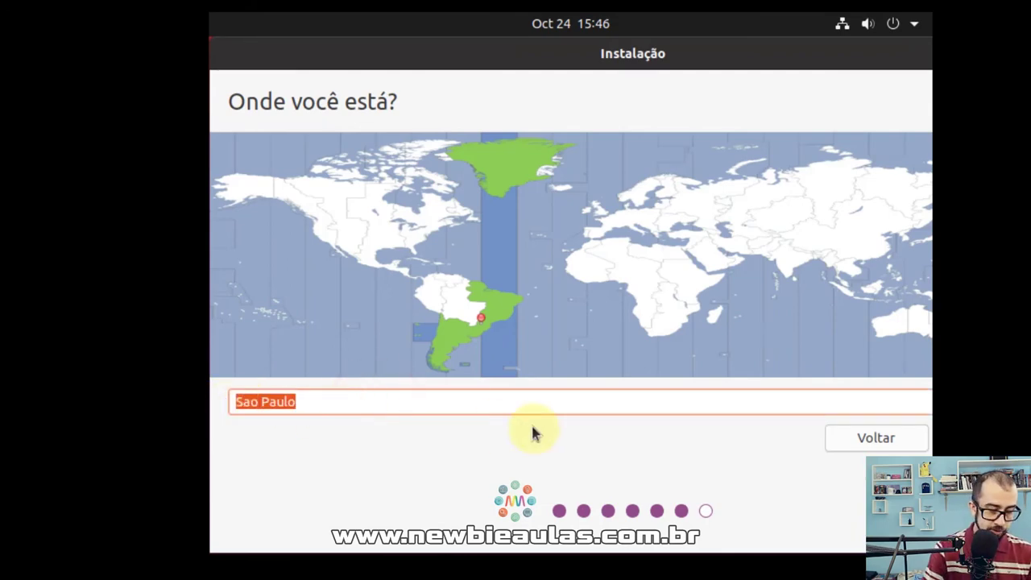
pyautogui.write('Campos dos Goytacazes')
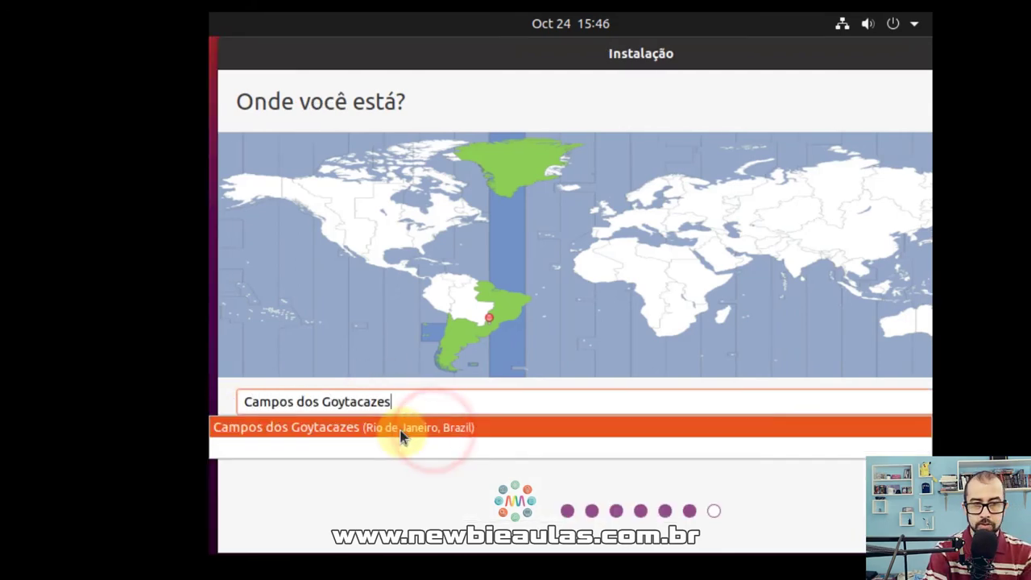
pyautogui.click(402, 433)
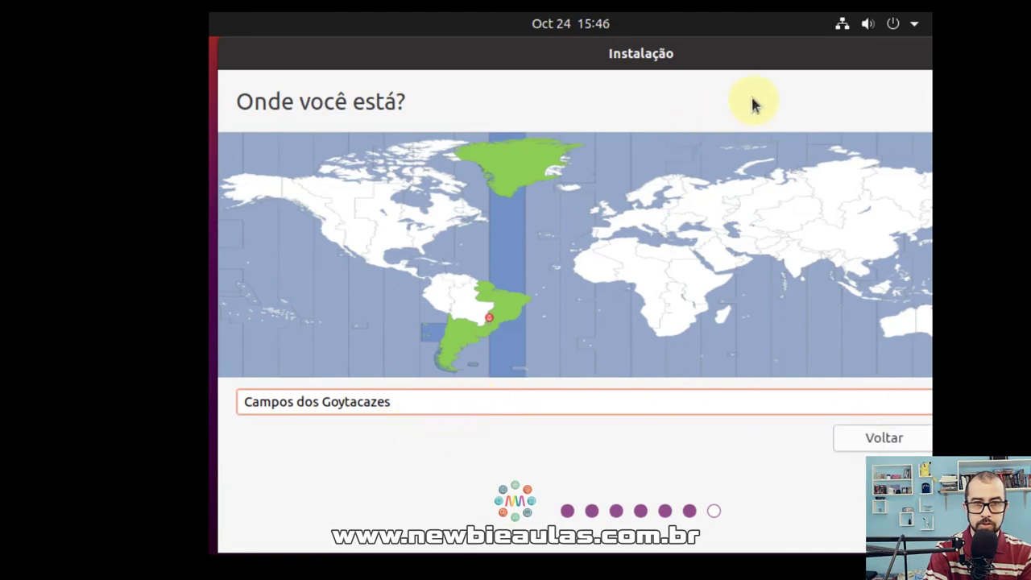
pyautogui.moveTo(743, 53); pyautogui.dragTo(584, 54)
pyautogui.click(851, 439)
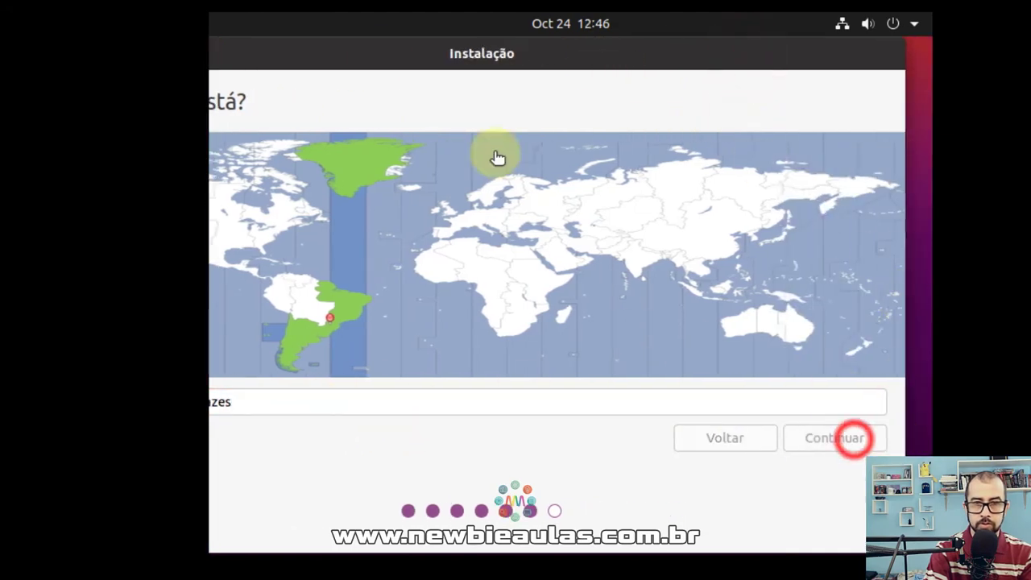
# Enter the user's full name in Seu nome, then review the suggested computer name and username.
pyautogui.moveTo(373, 56); pyautogui.dragTo(546, 58)
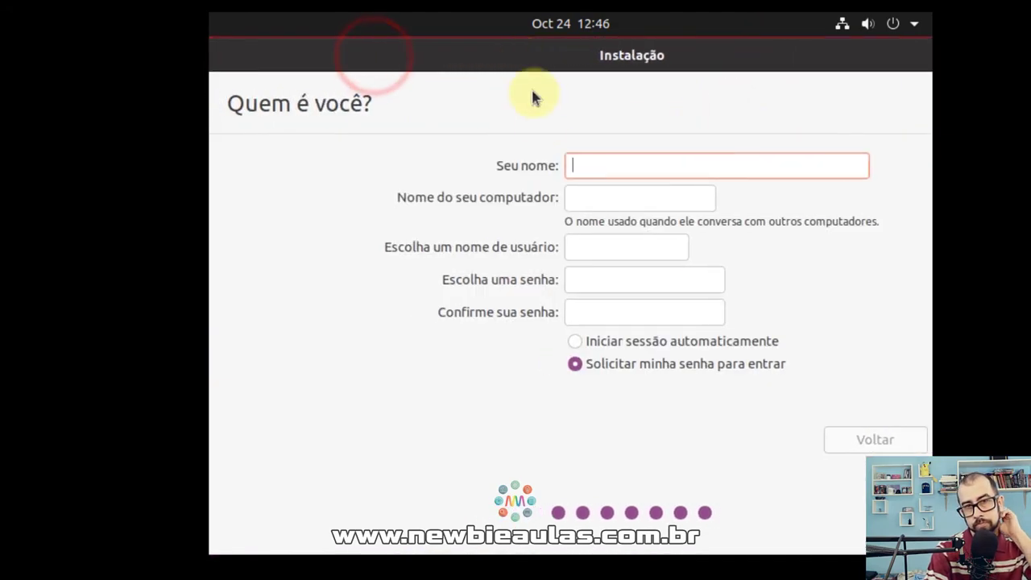
pyautogui.click(596, 166)
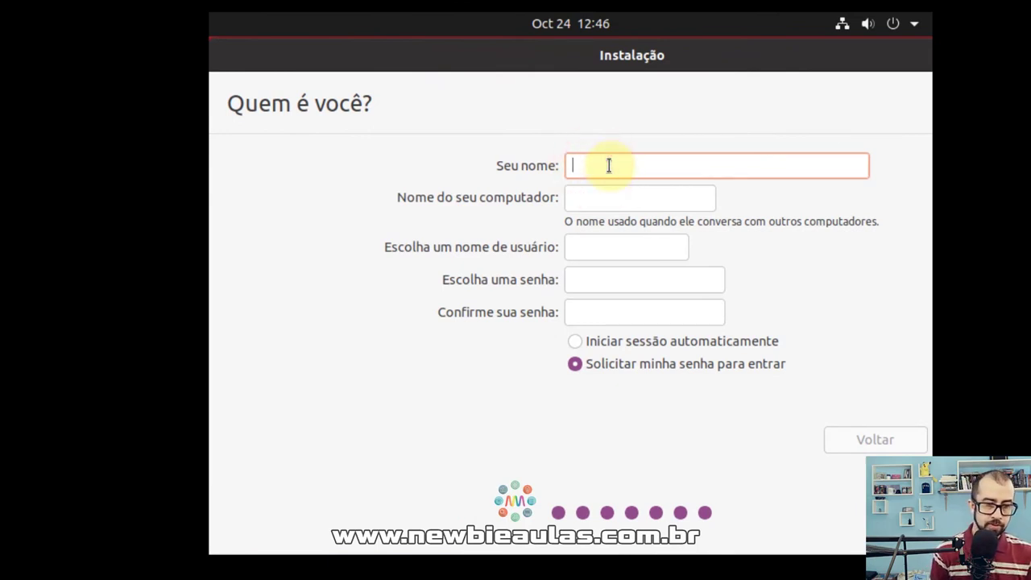
pyautogui.write('Elisa ')
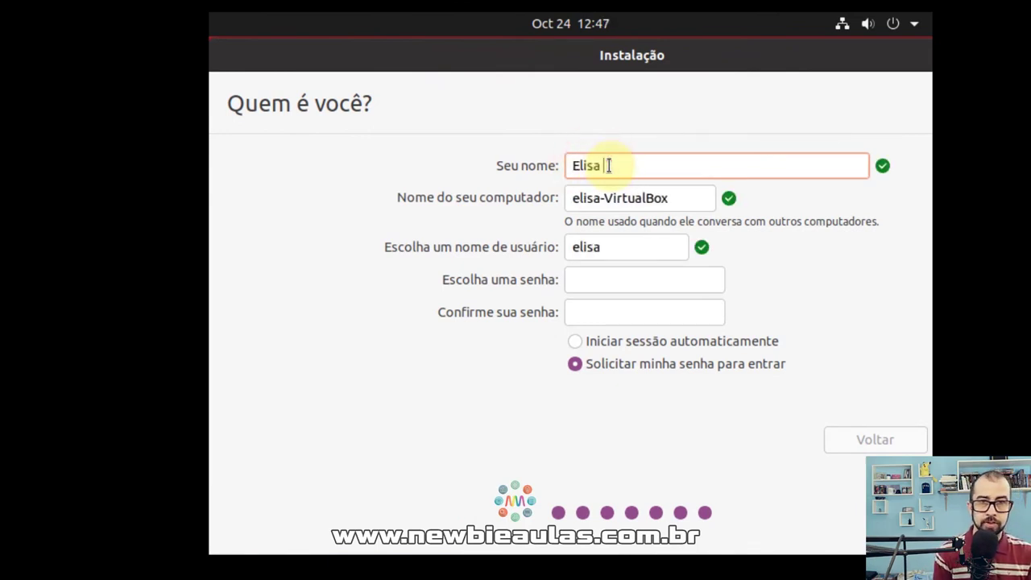
pyautogui.write('Ribeiro')
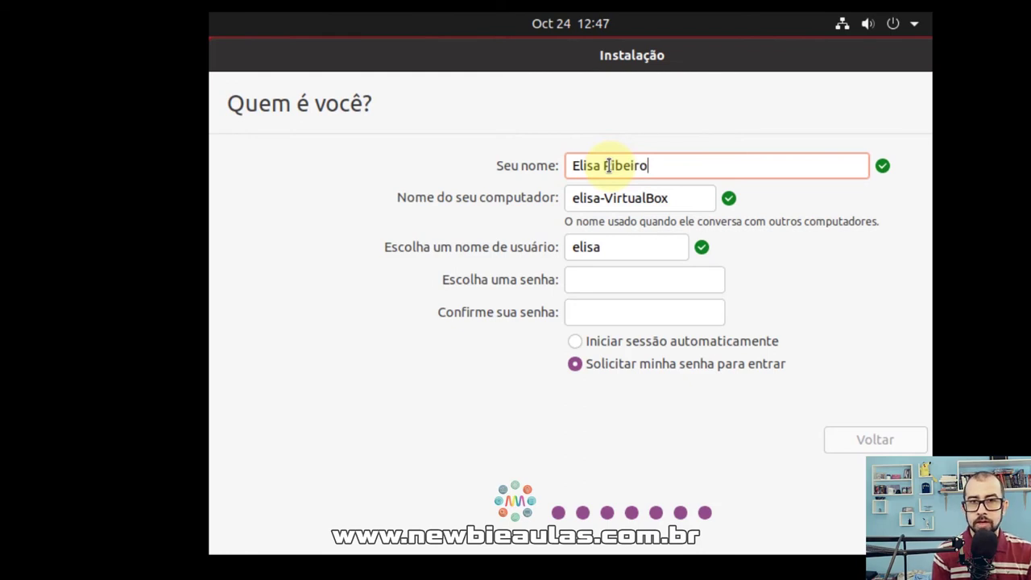
pyautogui.press('Tab')
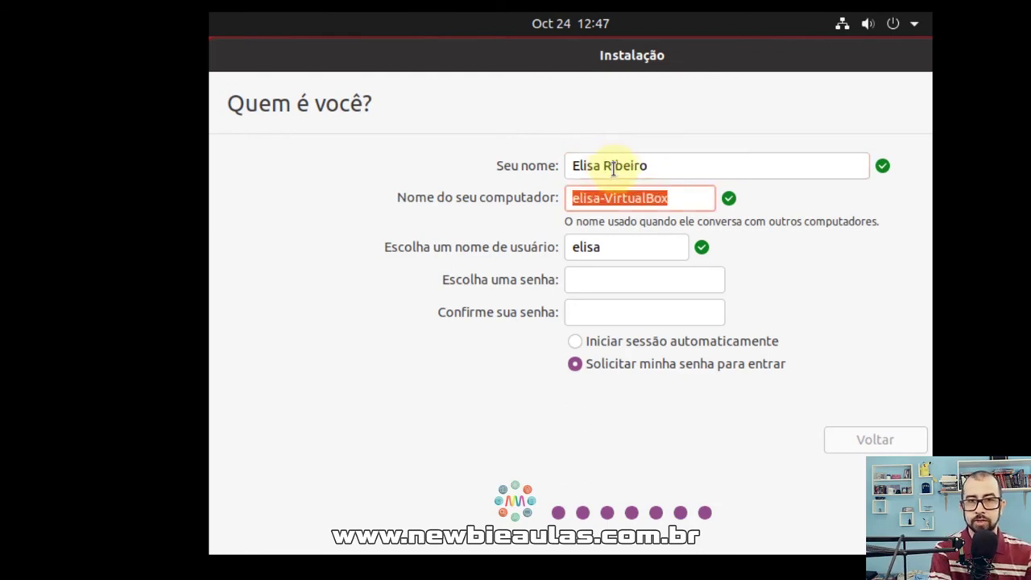
pyautogui.click(610, 198)
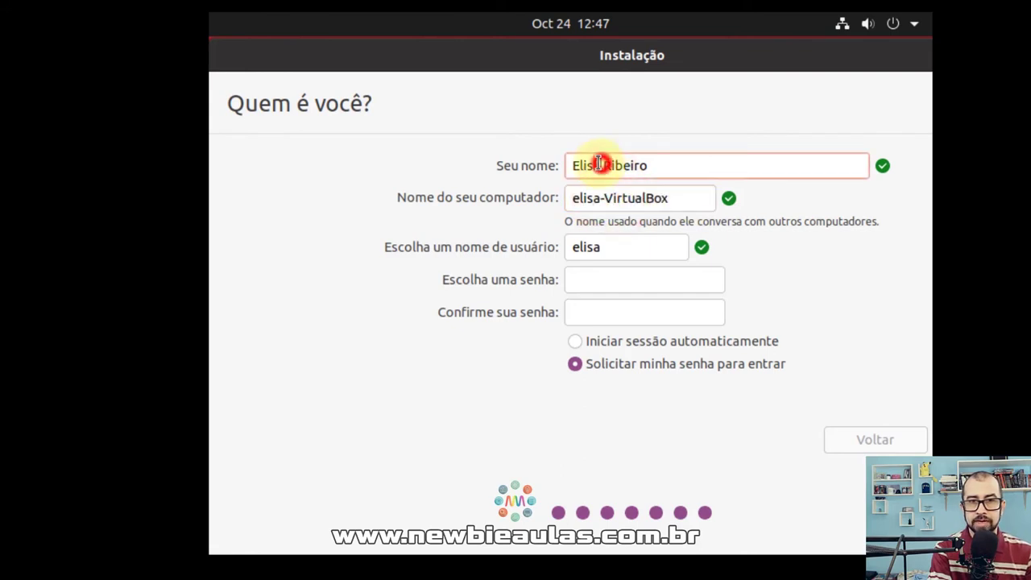
pyautogui.moveTo(600, 165); pyautogui.dragTo(585, 165)
pyautogui.write('as')
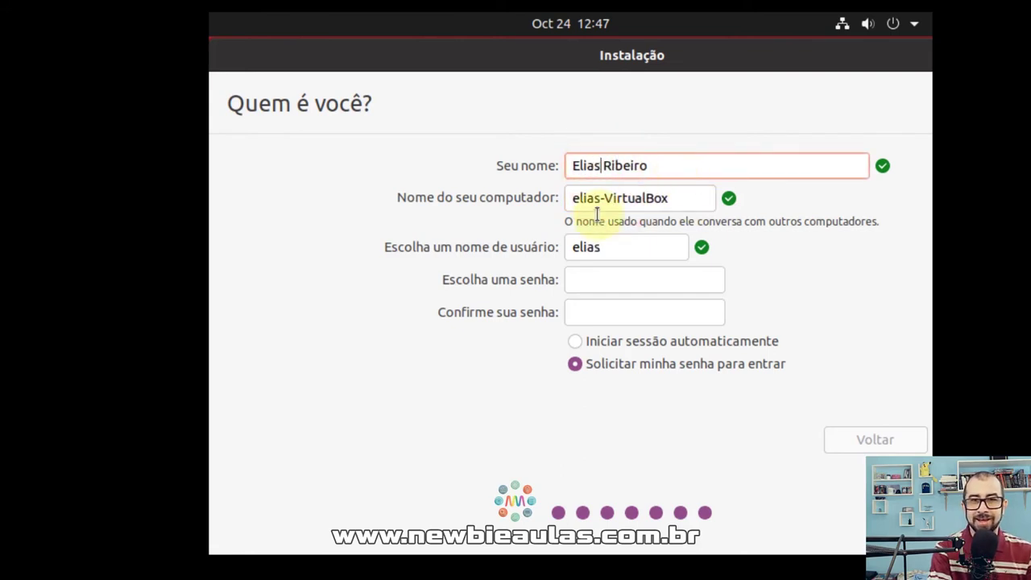
pyautogui.click(593, 202)
pyautogui.click(689, 203)
pyautogui.moveTo(688, 203); pyautogui.dragTo(534, 193)
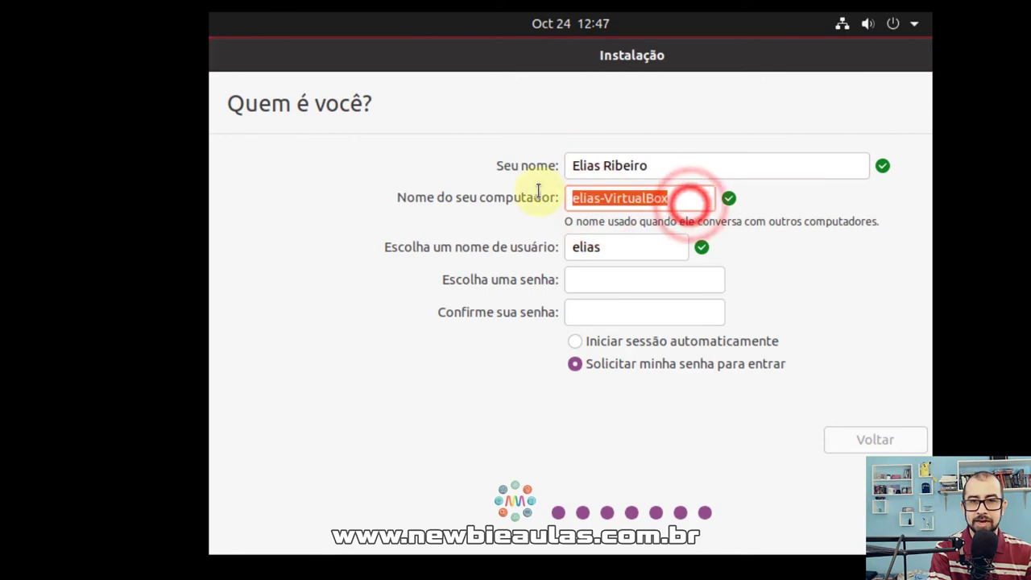
pyautogui.click(671, 198)
pyautogui.click(612, 250)
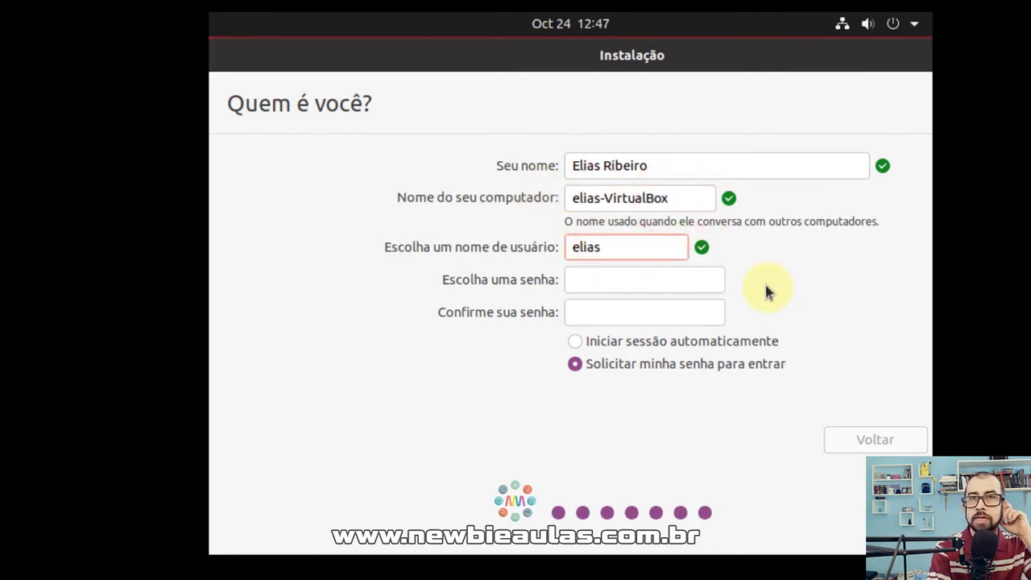
# Type the short account password and confirm it.
pyautogui.click(594, 280)
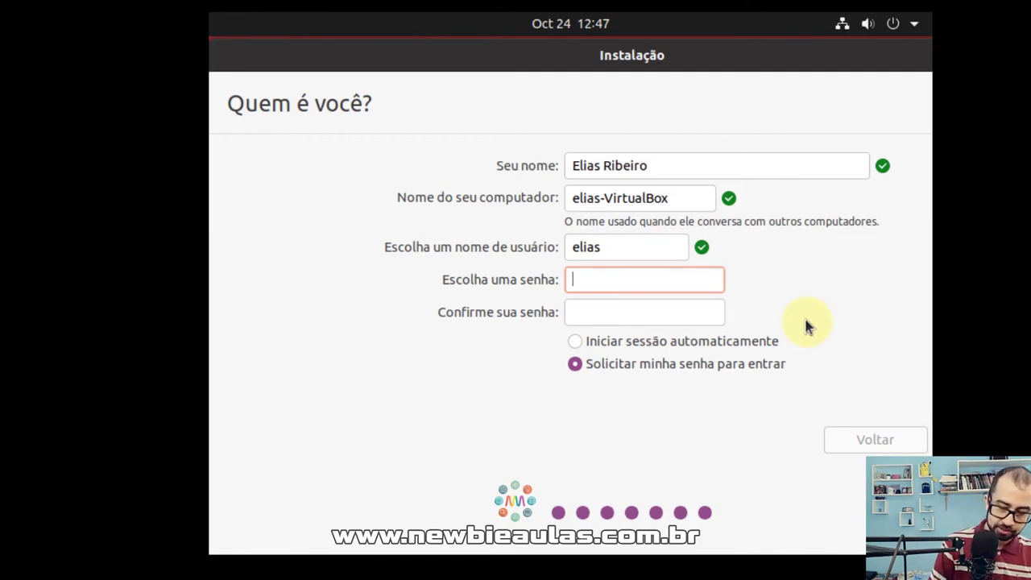
pyautogui.write('123')
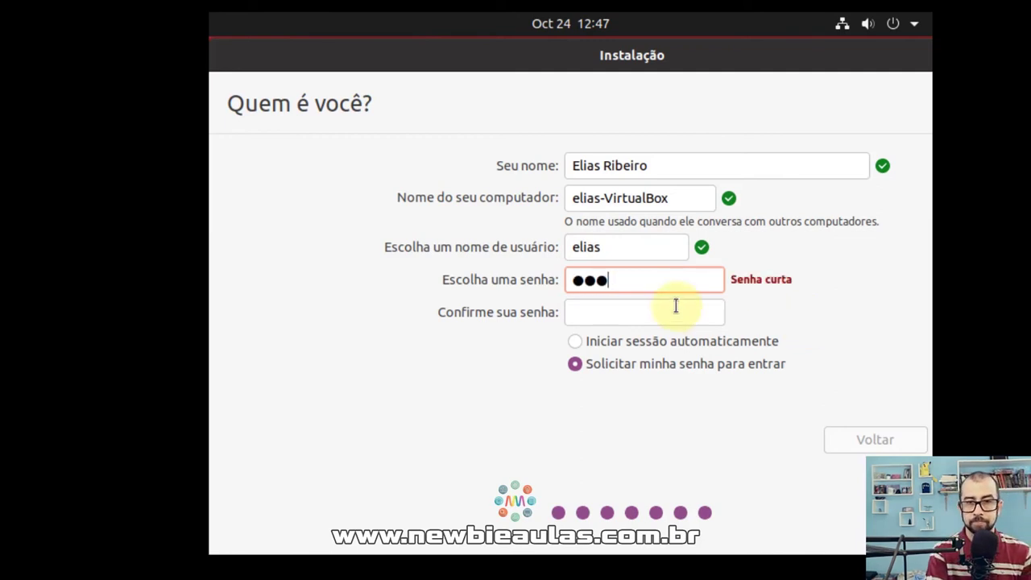
pyautogui.click(675, 311)
pyautogui.write('123')
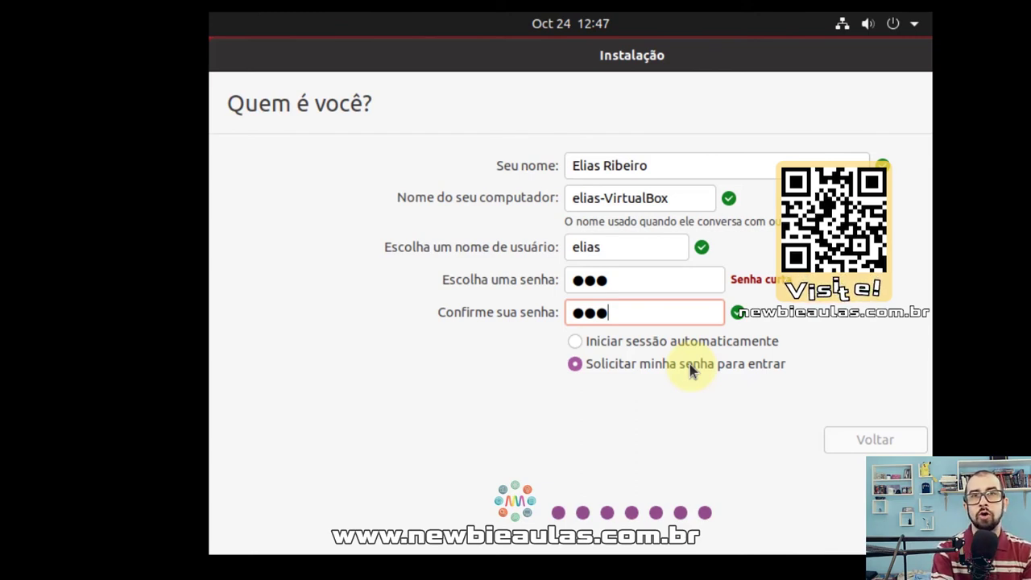
# Choose Iniciar sessão automaticamente and continue the installation.
pyautogui.moveTo(713, 53); pyautogui.dragTo(621, 57)
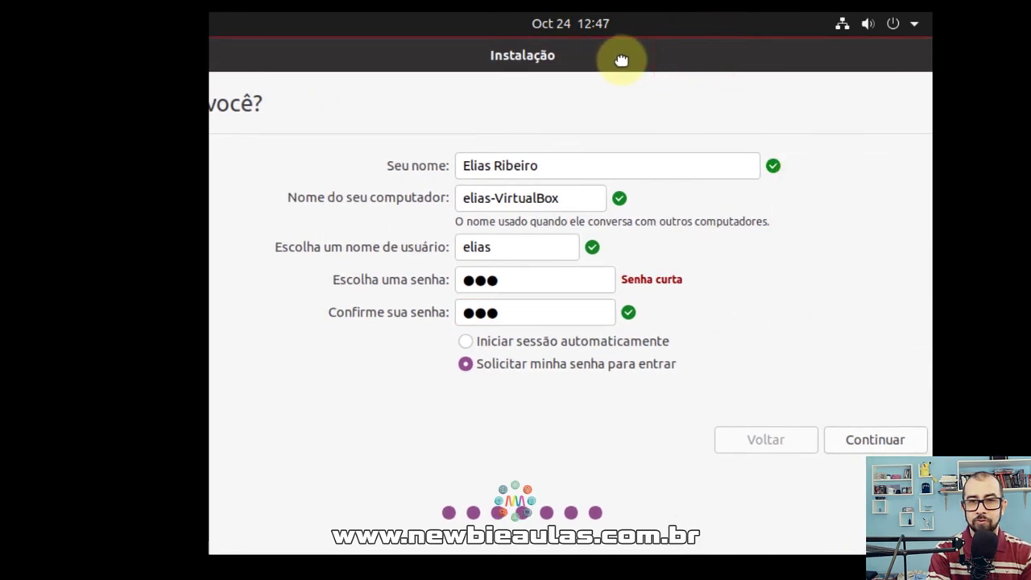
pyautogui.click(467, 342)
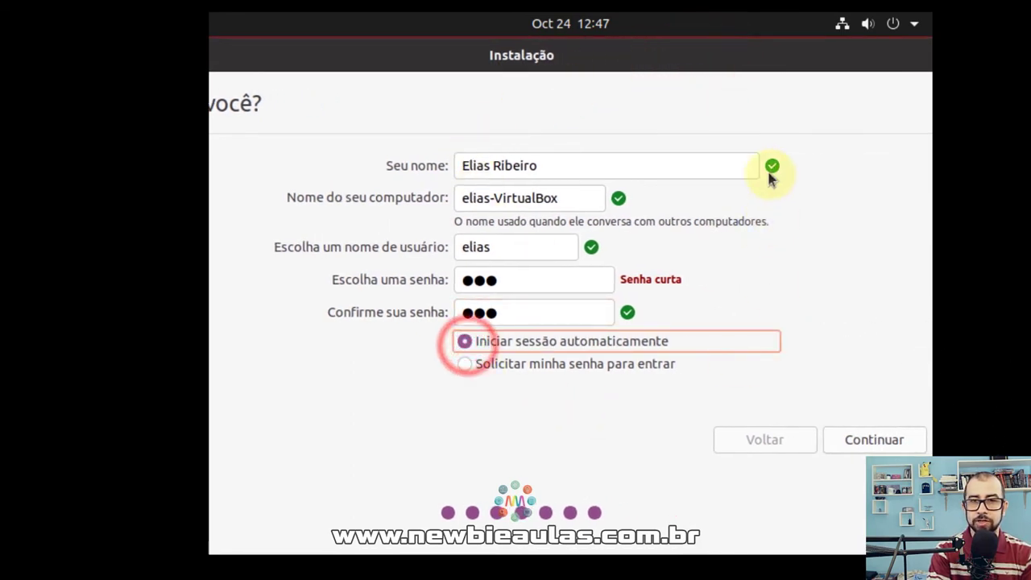
pyautogui.moveTo(798, 64)
pyautogui.mouseDown()
pyautogui.moveTo(744, 62)
pyautogui.moveTo(784, 62)
pyautogui.mouseUp()
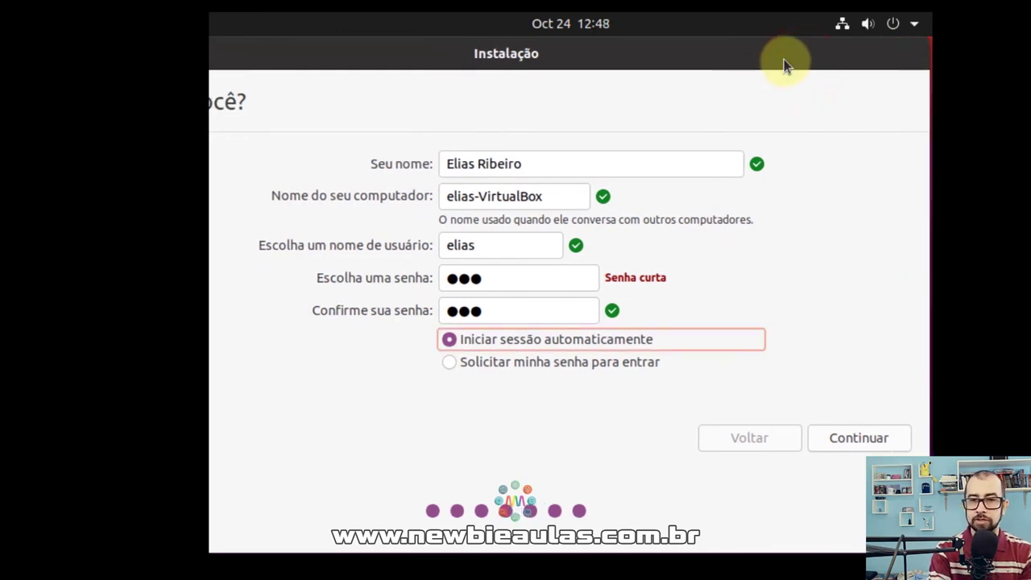
pyautogui.click(872, 441)
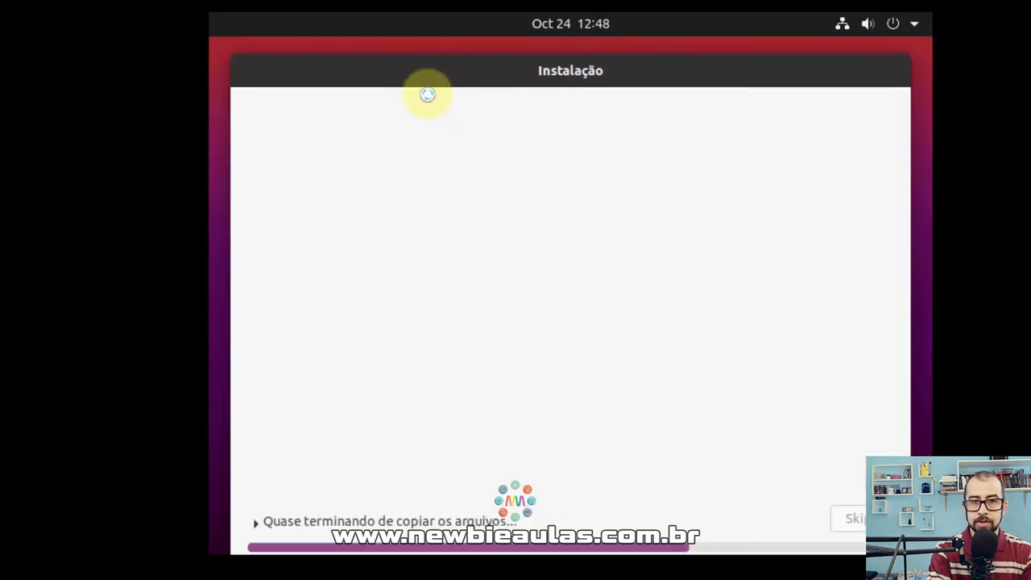
# Wait for the file copy to finish until the 'Instalação concluída' notice appears.
pyautogui.moveTo(510, 72); pyautogui.dragTo(512, 57)
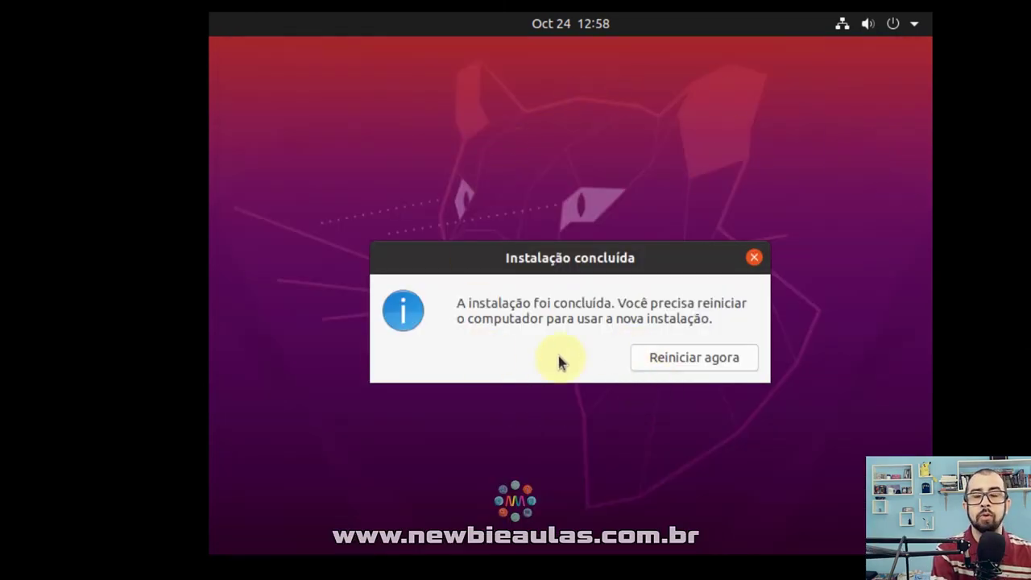
# Choose Reiniciar agora to reboot the VM into the newly installed Ubuntu.
pyautogui.click(662, 357)
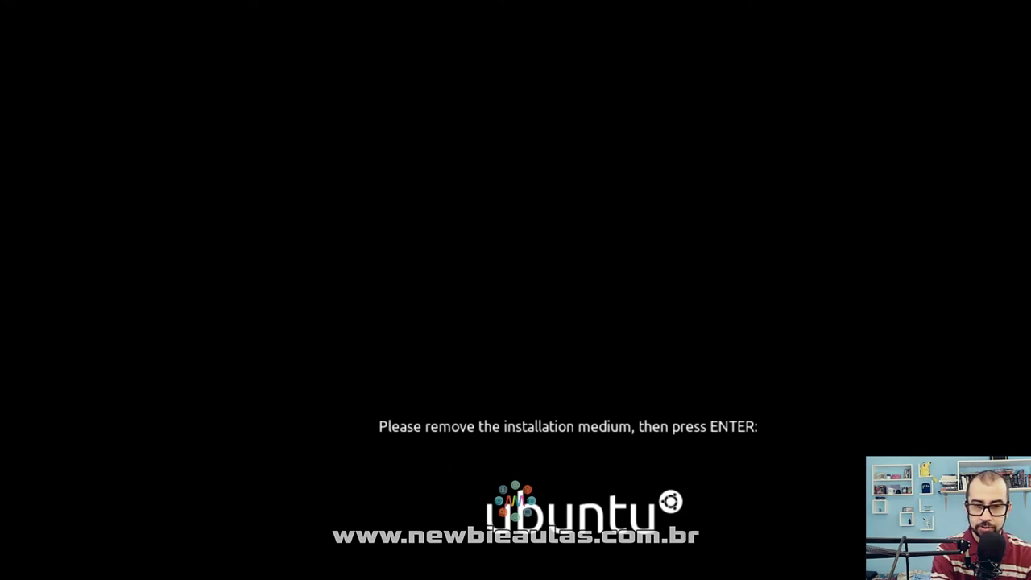
# Check the VM's optical drive, then confirm the medium is removed and boot installed Ubuntu.
pyautogui.click(801, 521)
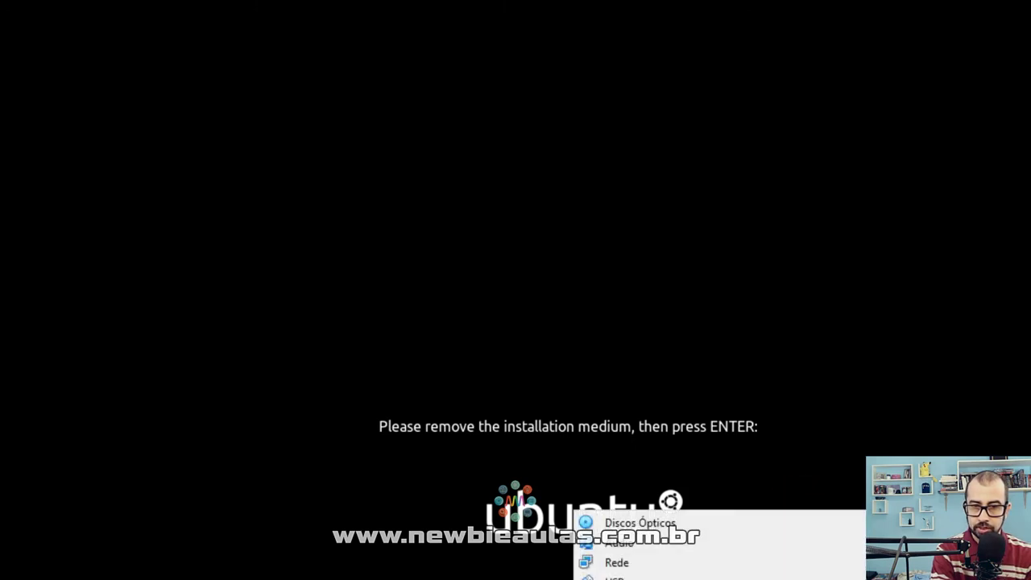
pyautogui.press('Escape')
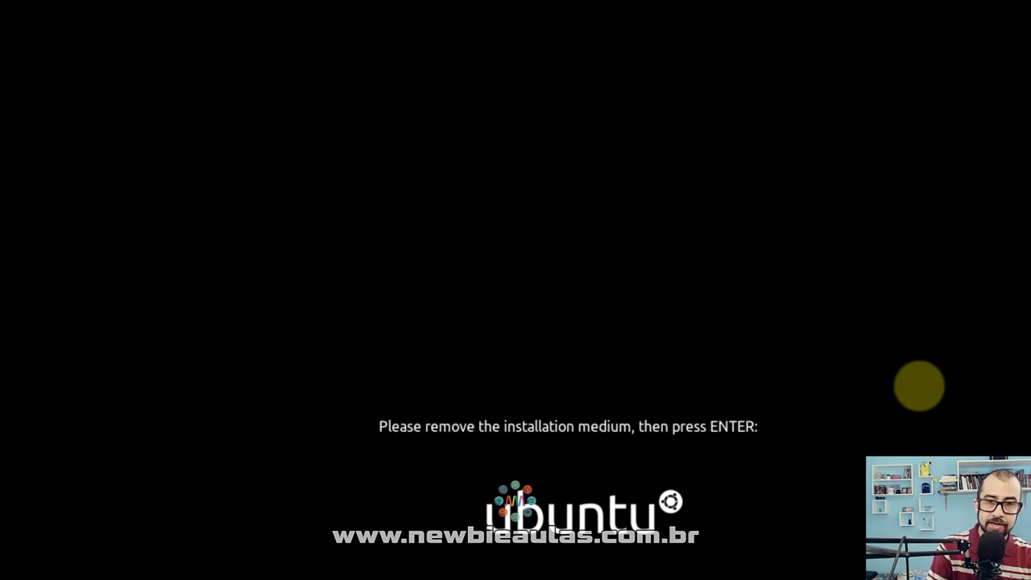
pyautogui.press('Return')
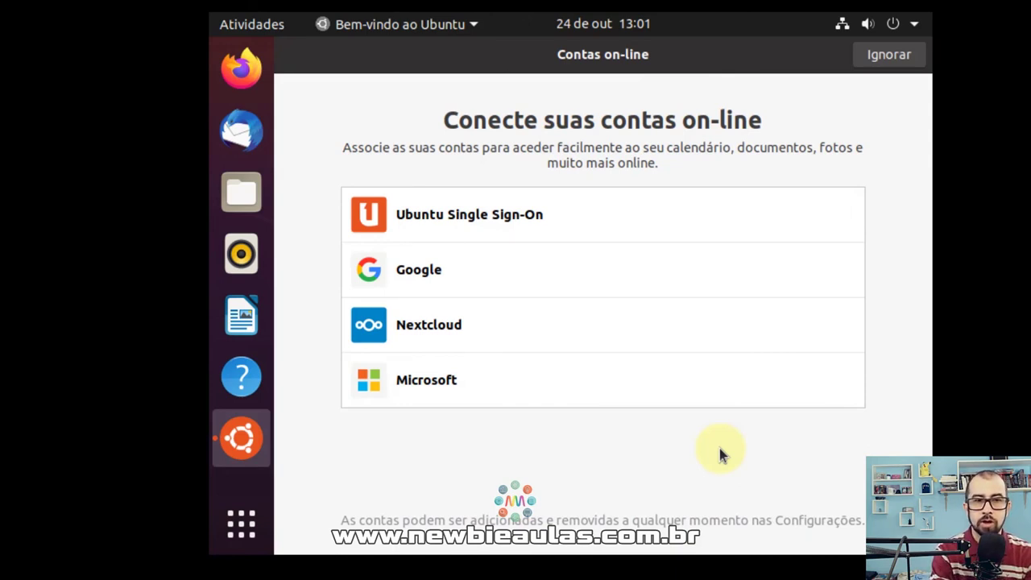
# Skip online accounts, pass the Livepatch, Ajude a melhorar o Ubuntu and Privacidade pages, then finish with Feito.
pyautogui.click(894, 59)
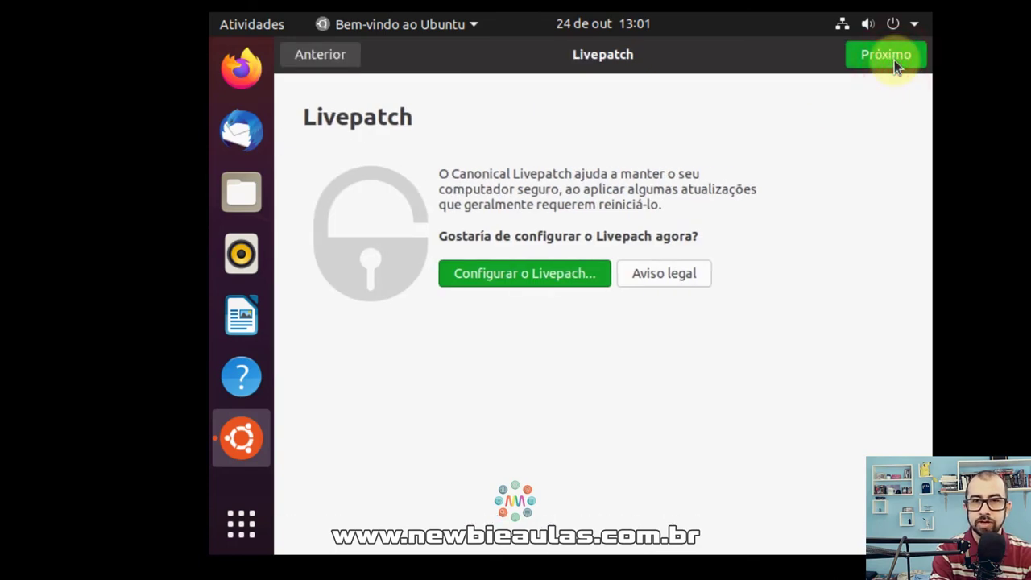
pyautogui.click(885, 55)
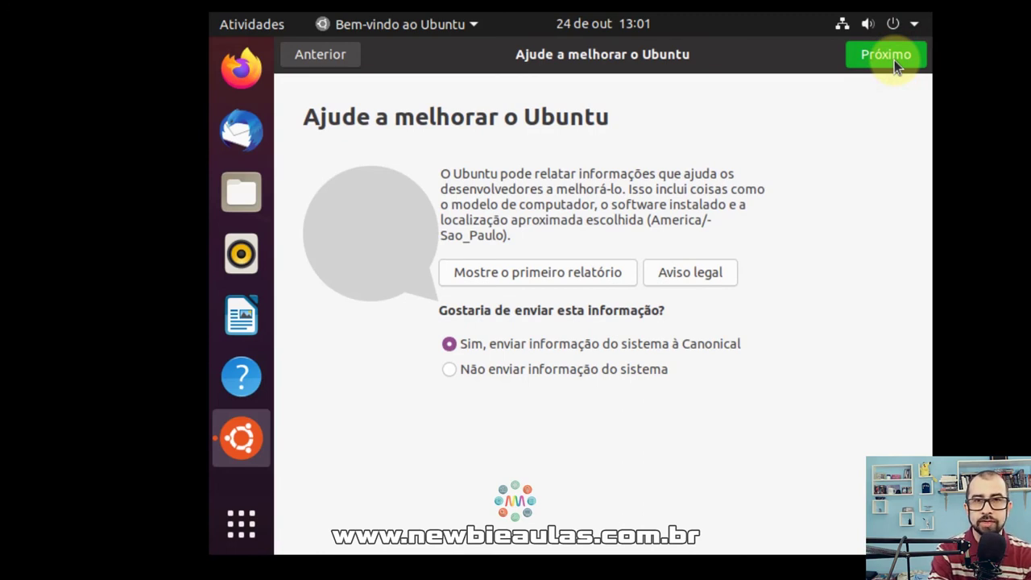
pyautogui.click(894, 61)
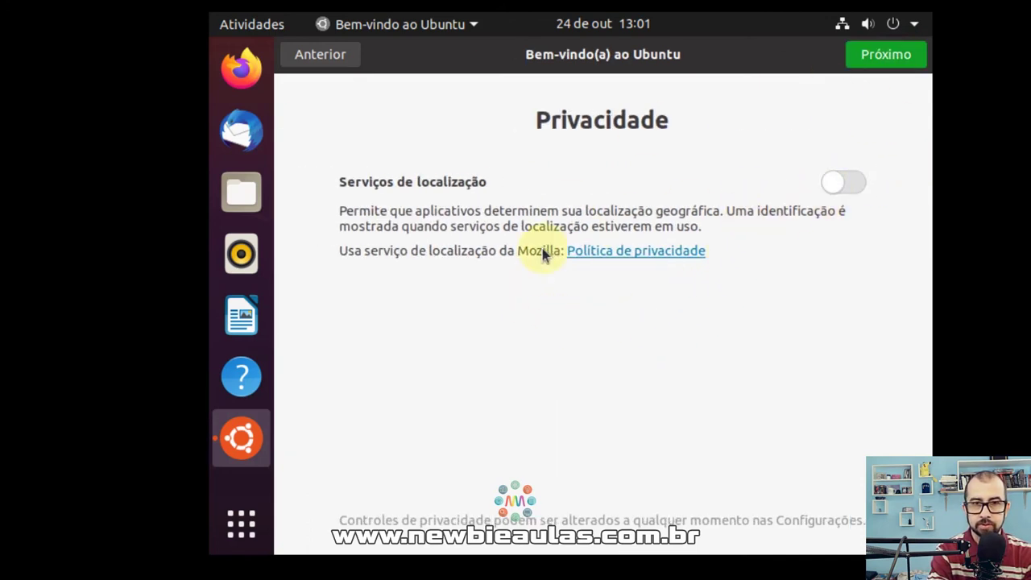
pyautogui.click(874, 56)
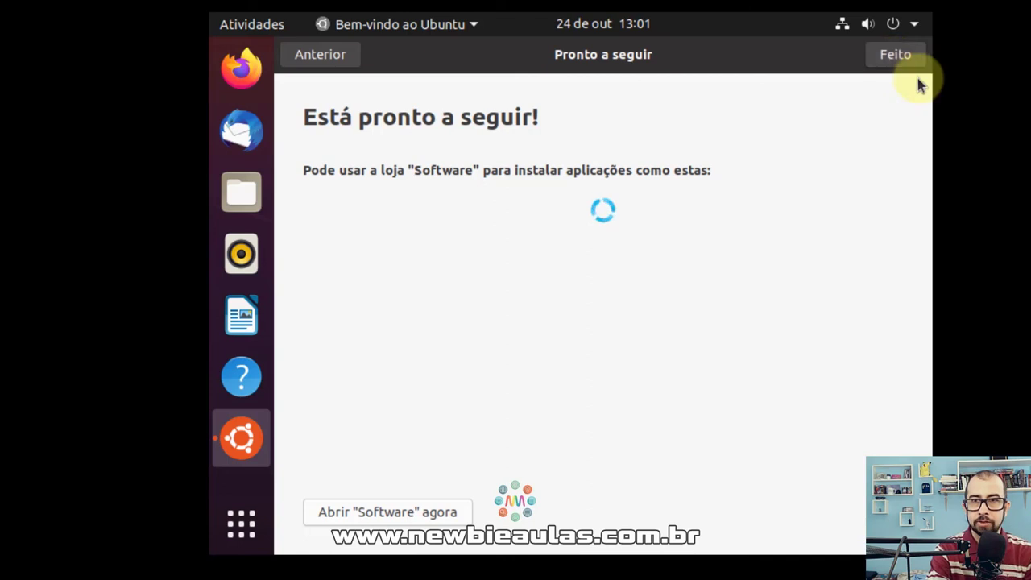
pyautogui.click(897, 58)
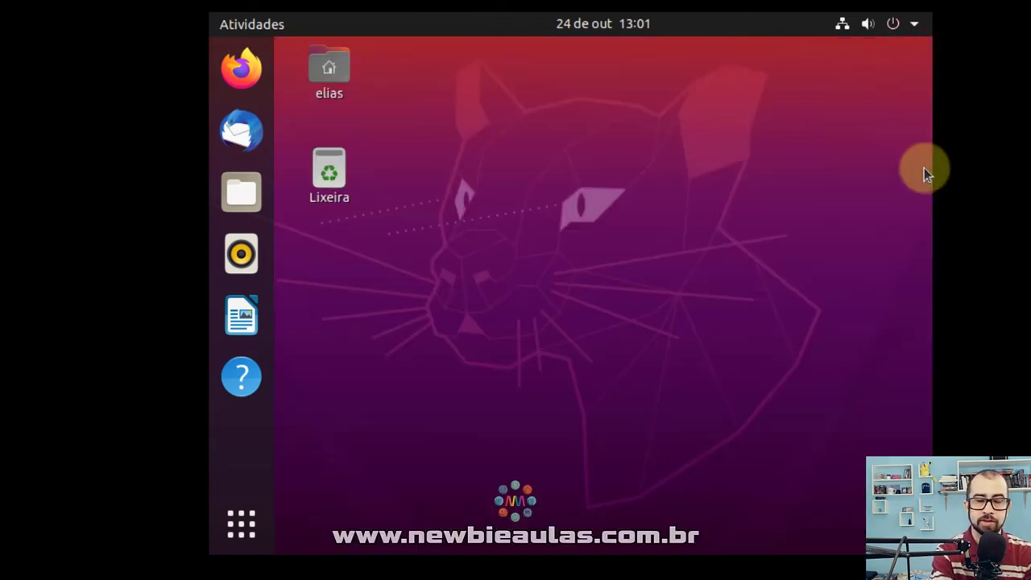